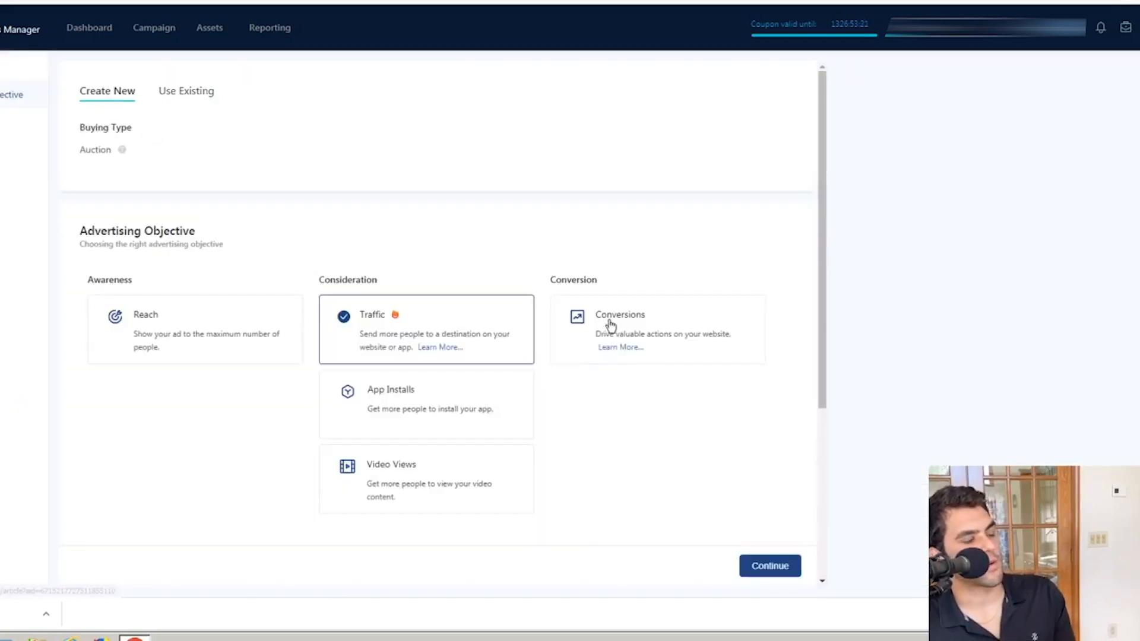
# Step: Choose Conversions as the campaign's advertising objective
pyautogui.click(604, 339)
pyautogui.scroll(-2, 569, 428)
pyautogui.scroll(-2, 569, 428)
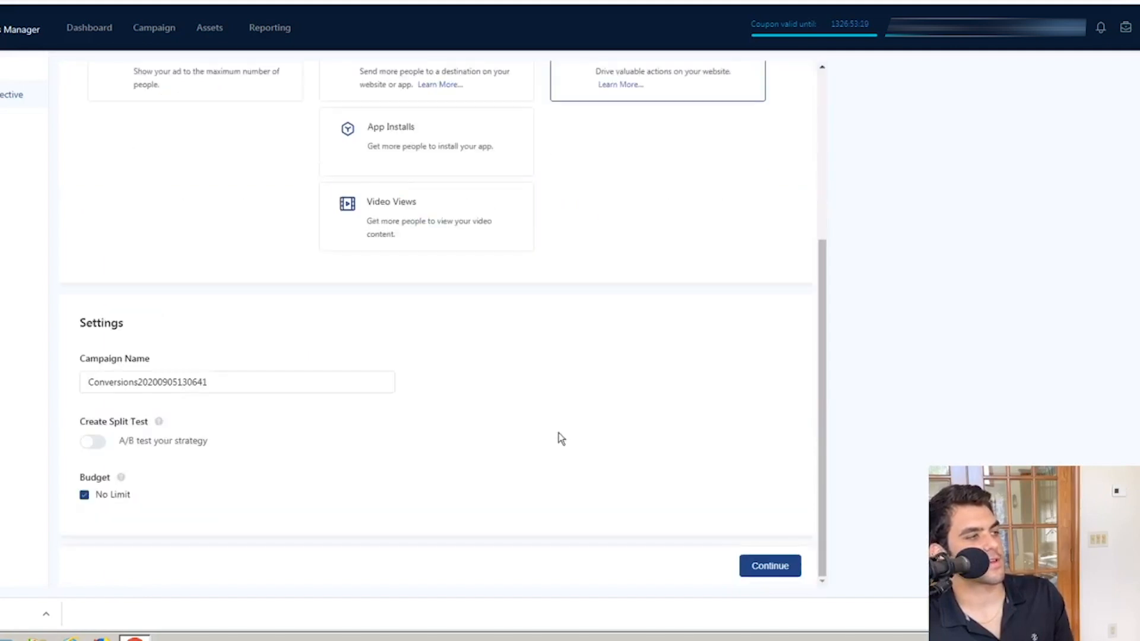
pyautogui.scroll(5, 560, 435)
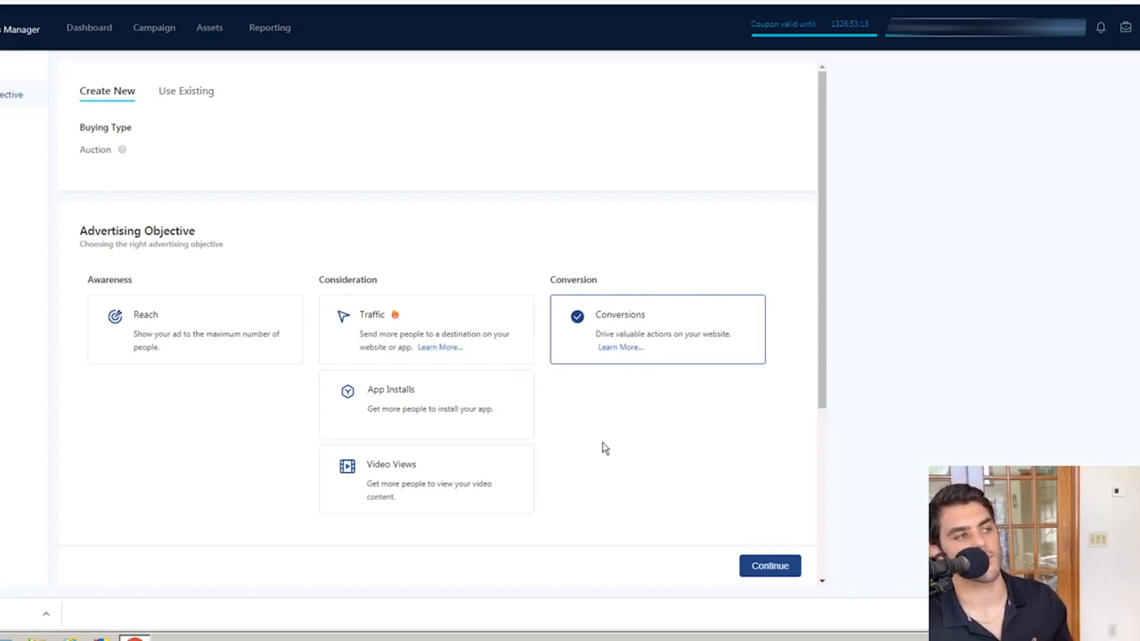
# Step: Name the campaign "Cold Testing - Product" and continue to the ad group setup
pyautogui.scroll(-4, 603, 447)
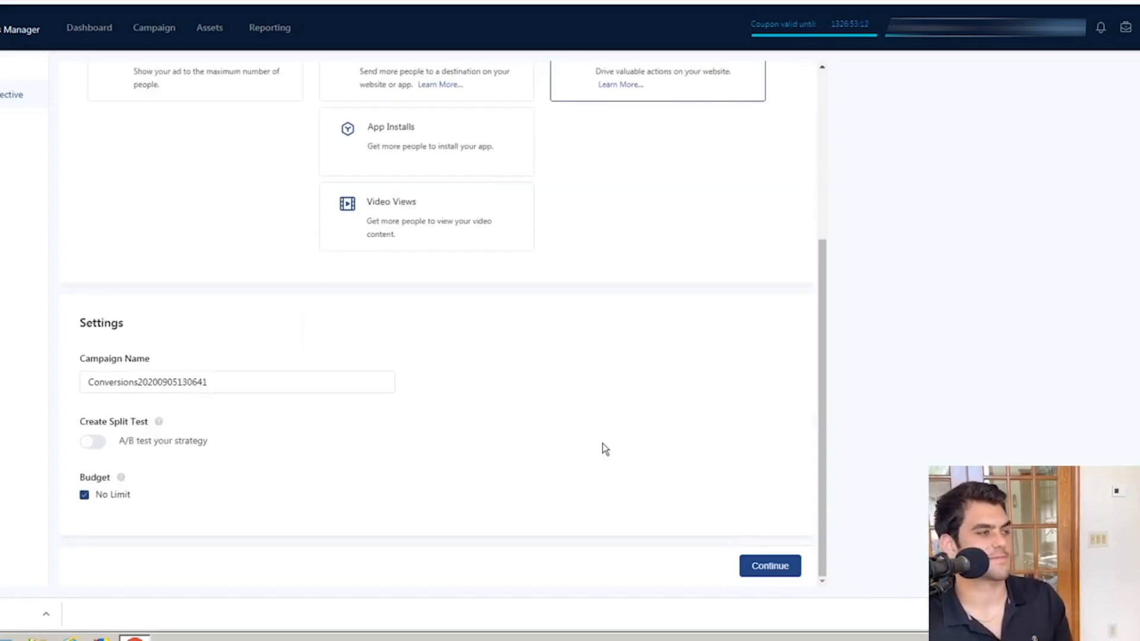
pyautogui.tripleClick(299, 384)
pyautogui.write('Cold')
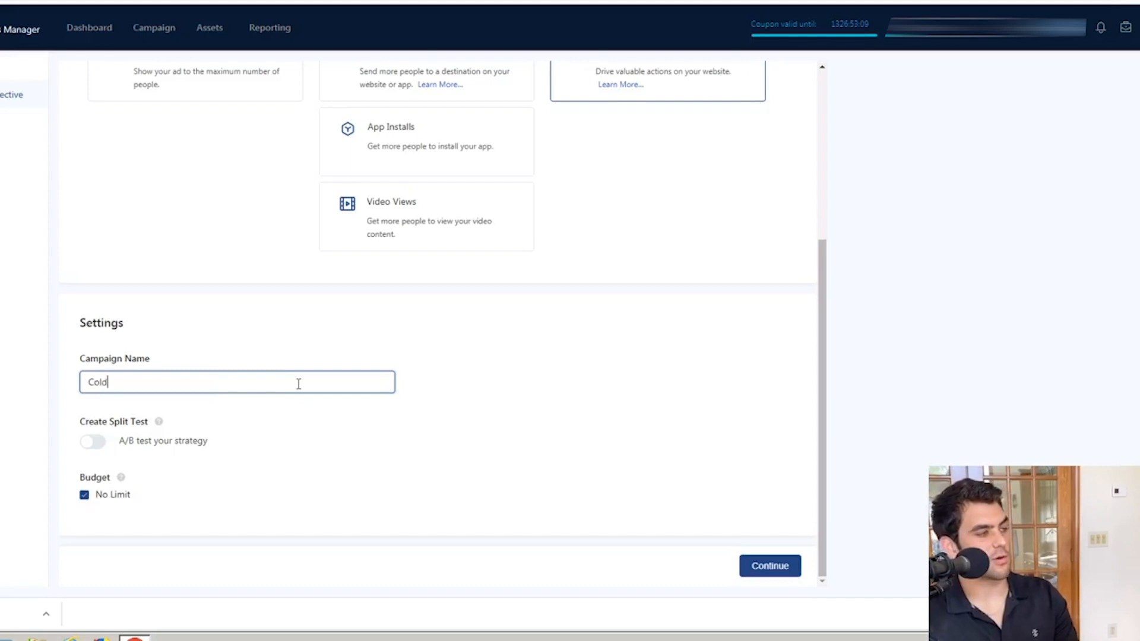
pyautogui.write(' Testi')
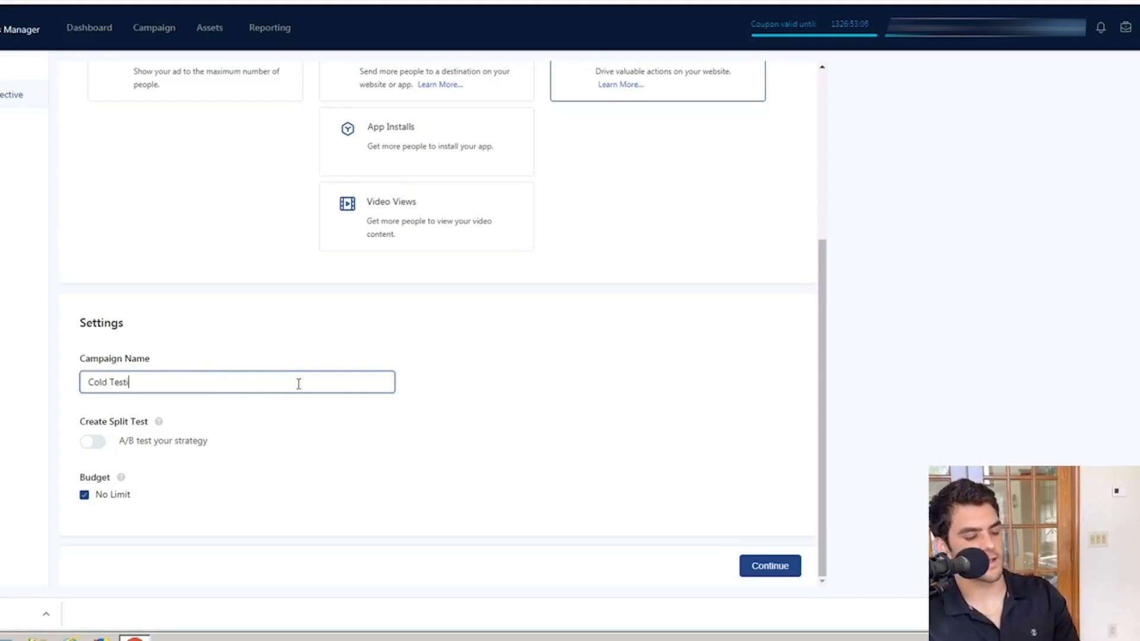
pyautogui.write('ng - Prod')
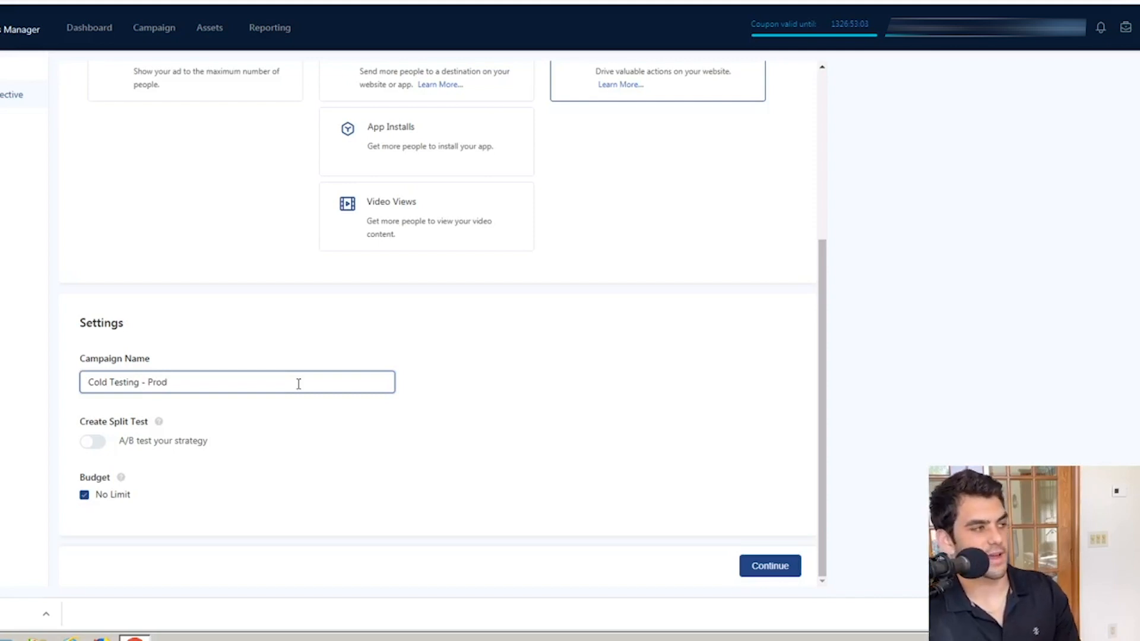
pyautogui.write('uct')
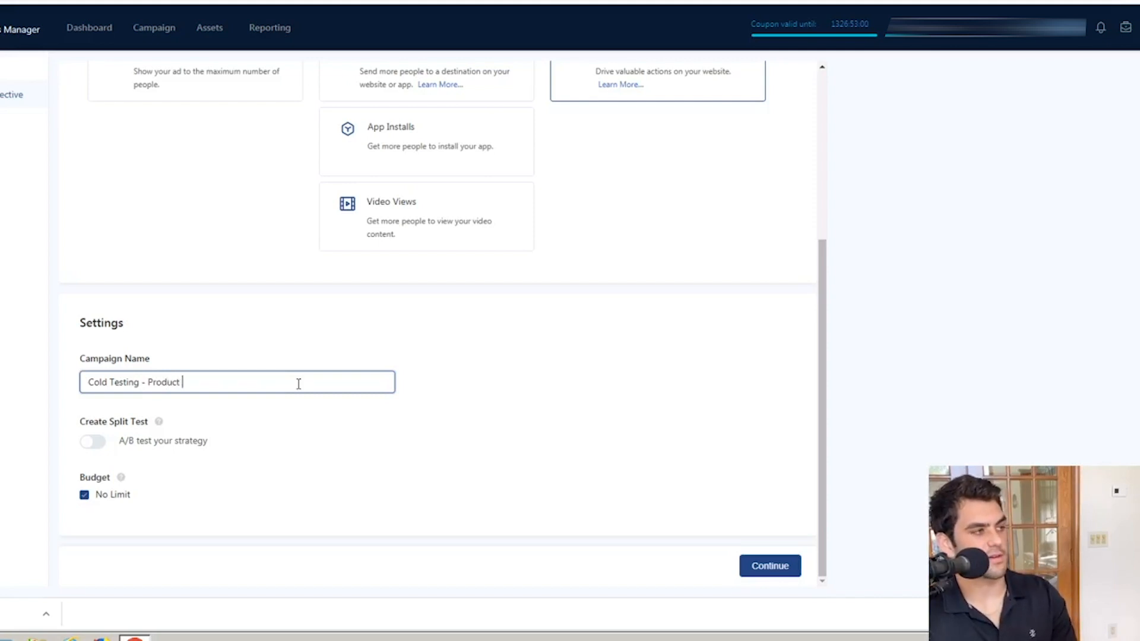
pyautogui.click(287, 502)
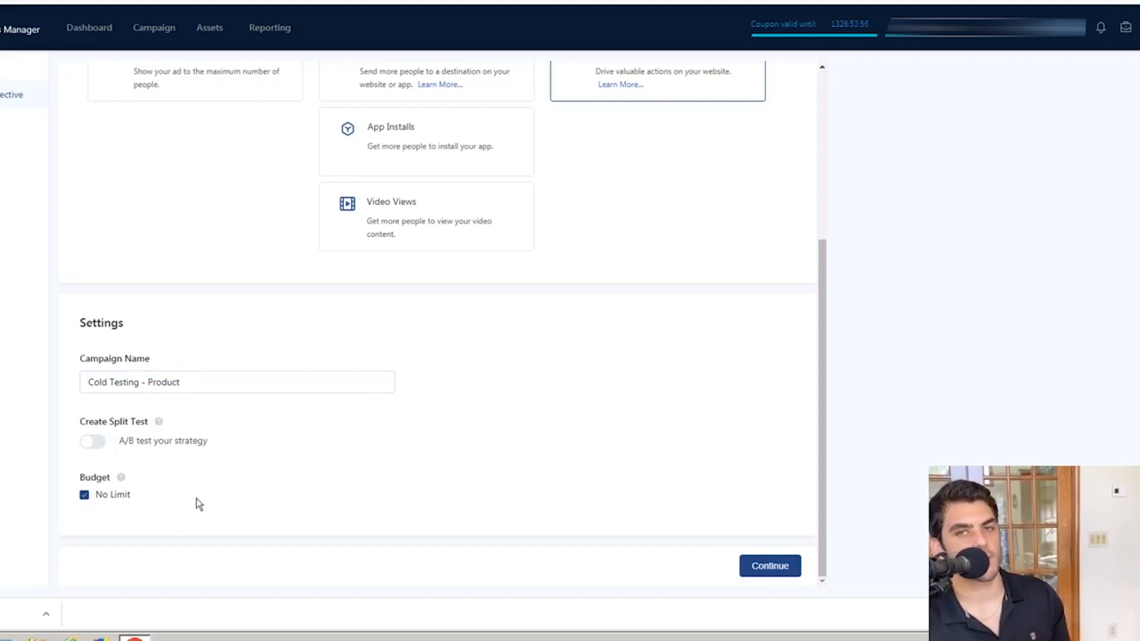
pyautogui.click(764, 564)
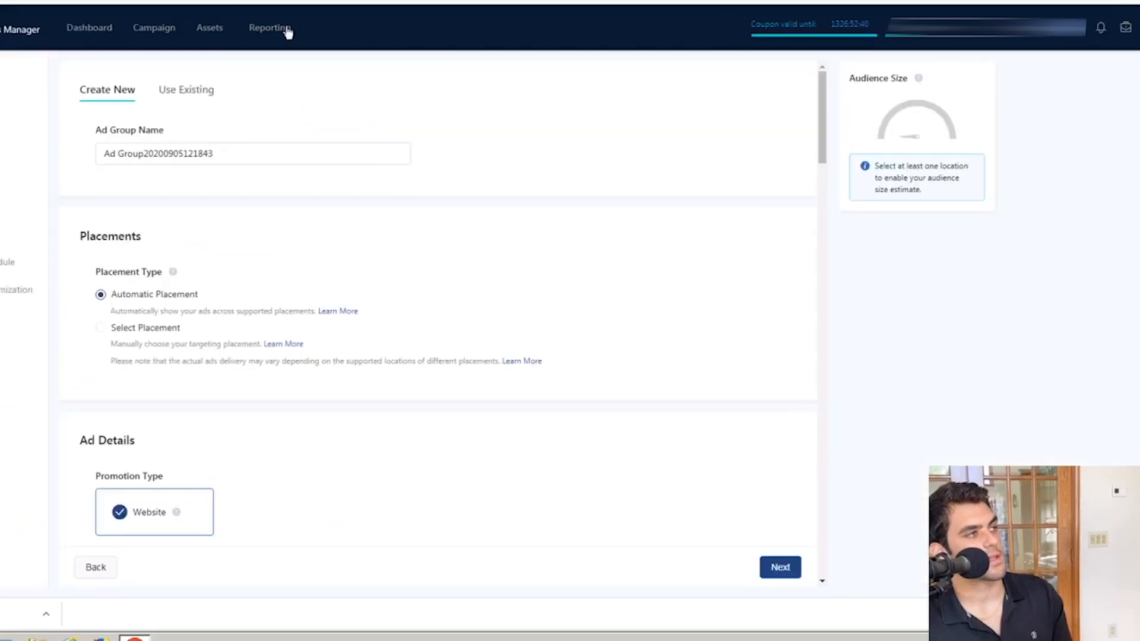
# Step: Replace the default ad group name with "No Interest - S1"
pyautogui.click(270, 155)
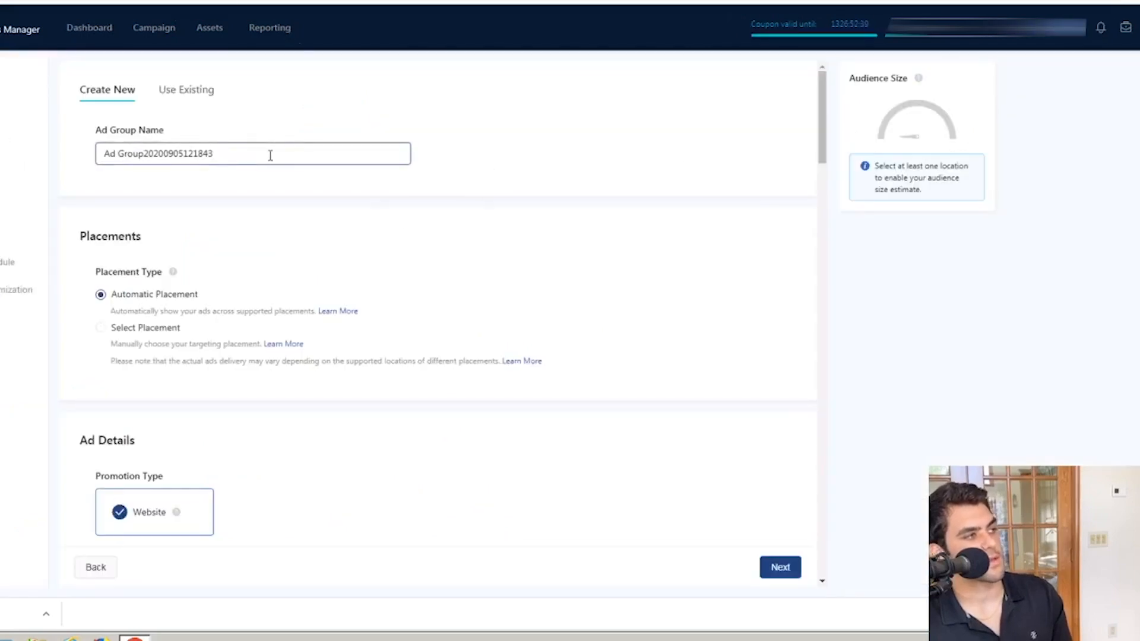
pyautogui.hotkey('ctrl', 'a')
pyautogui.press('BackSpace')
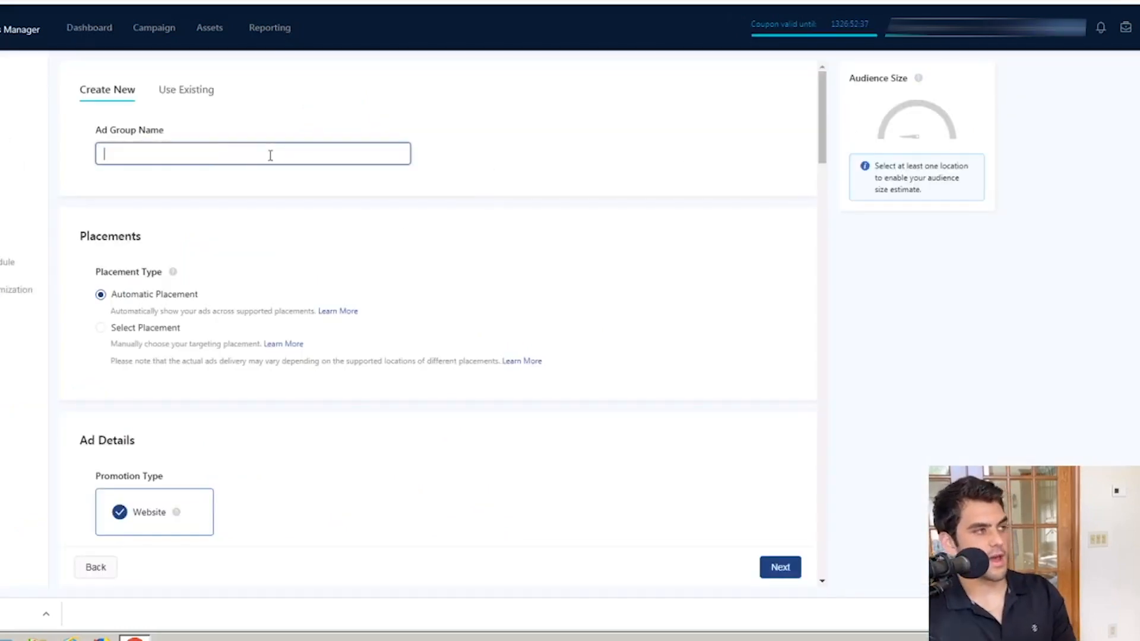
pyautogui.write('N')
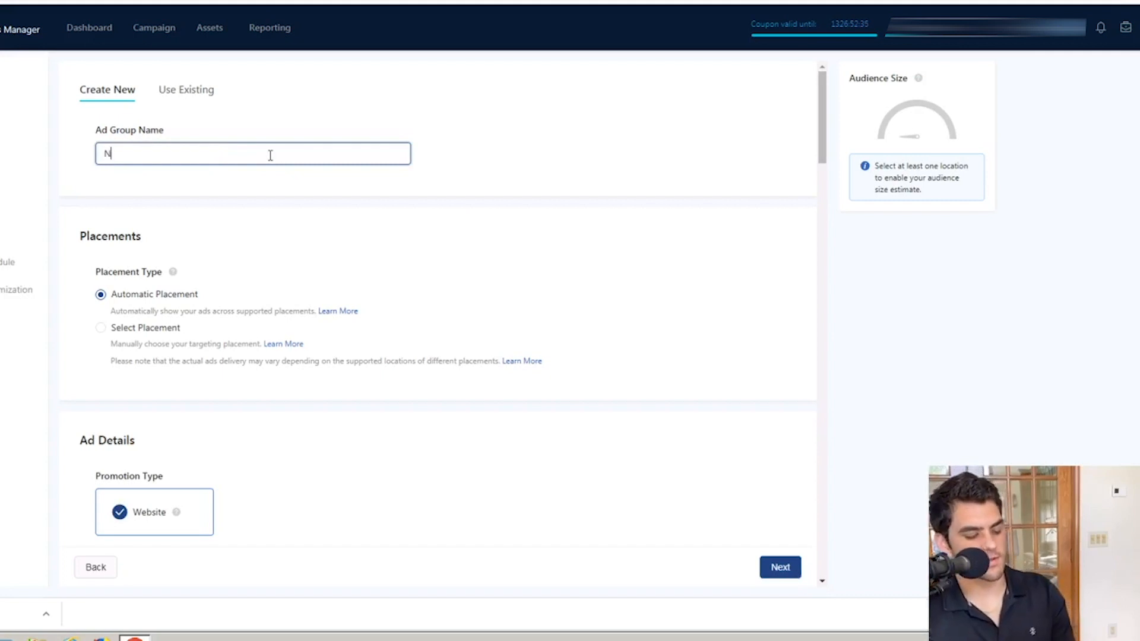
pyautogui.write('o Interest -')
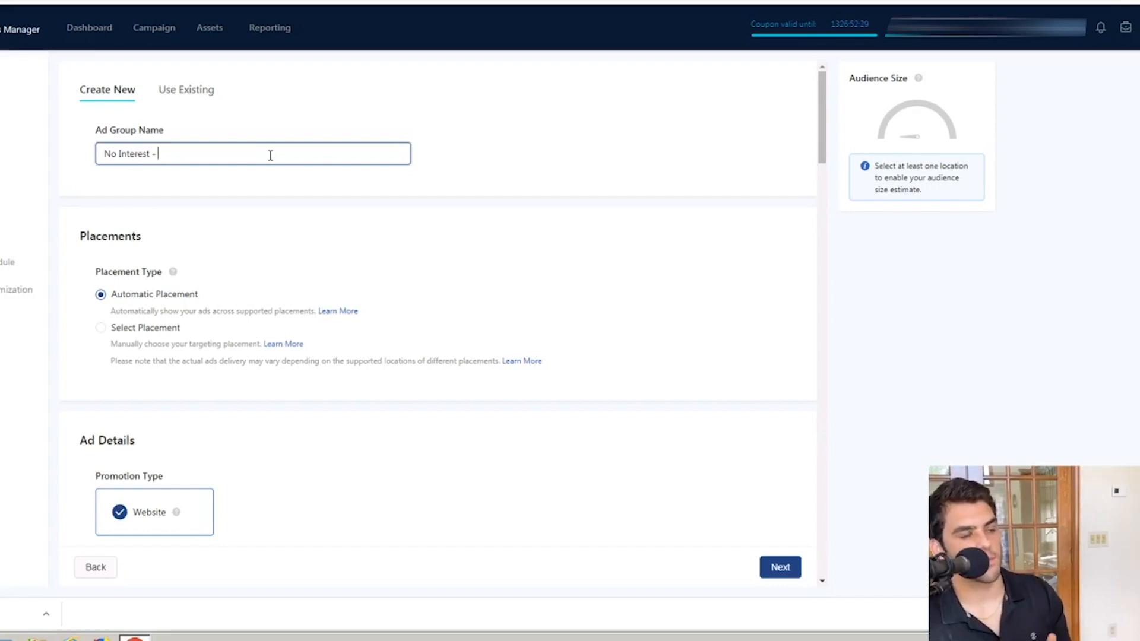
pyautogui.write('S1')
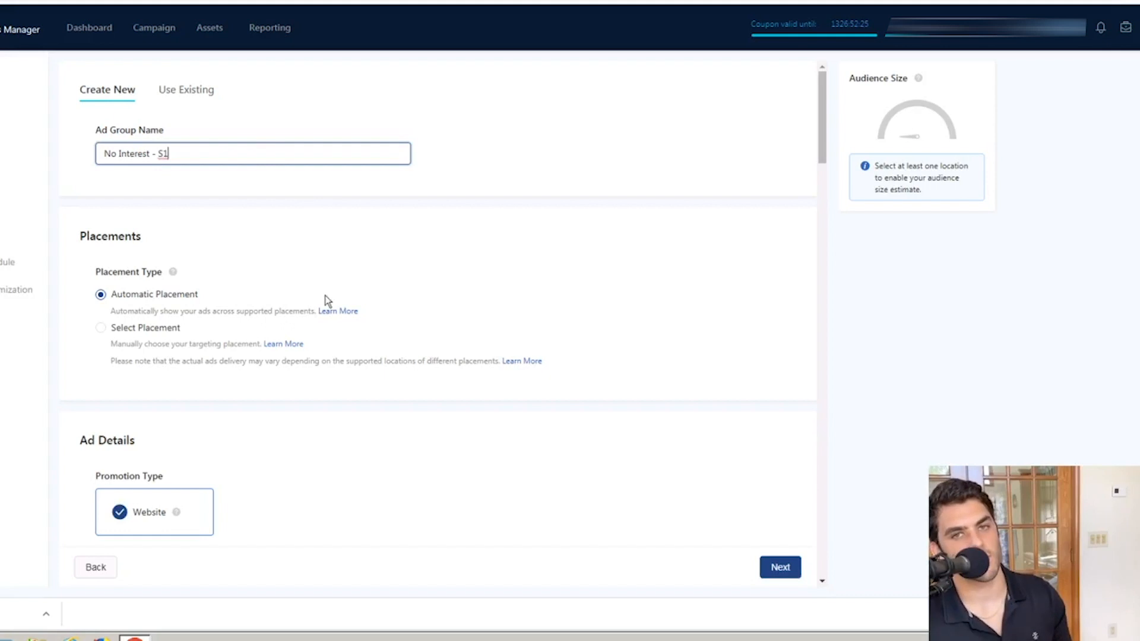
pyautogui.click(308, 171)
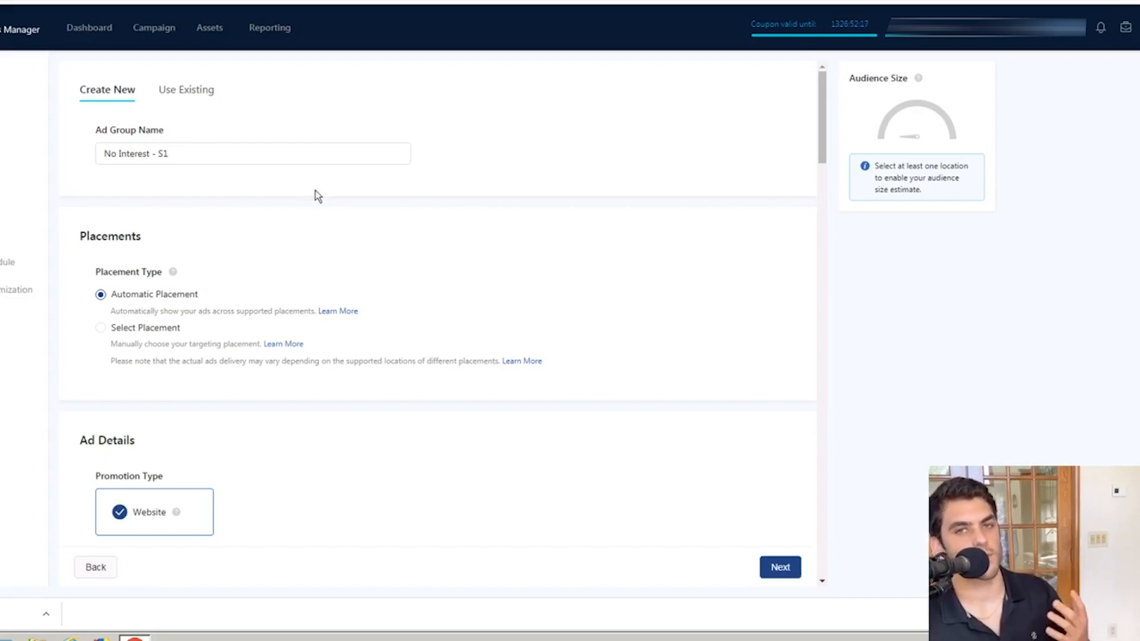
pyautogui.click(203, 148)
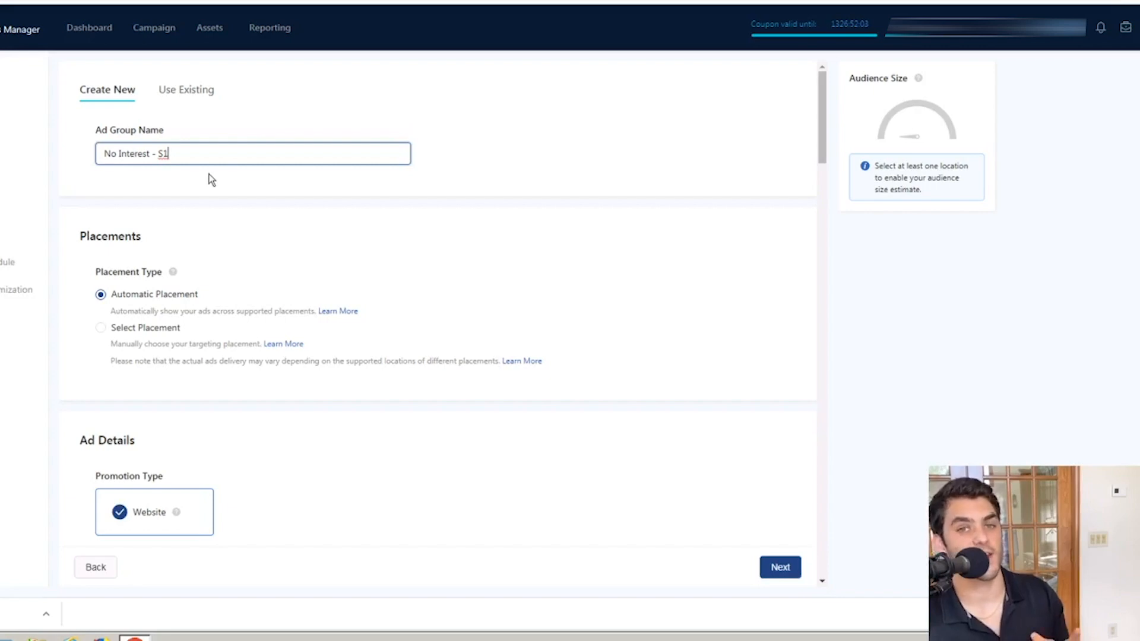
# Step: Switch to manually selected placements and keep only TikTok, excluding News Feed App Series, Helo and Pangle
pyautogui.click(109, 330)
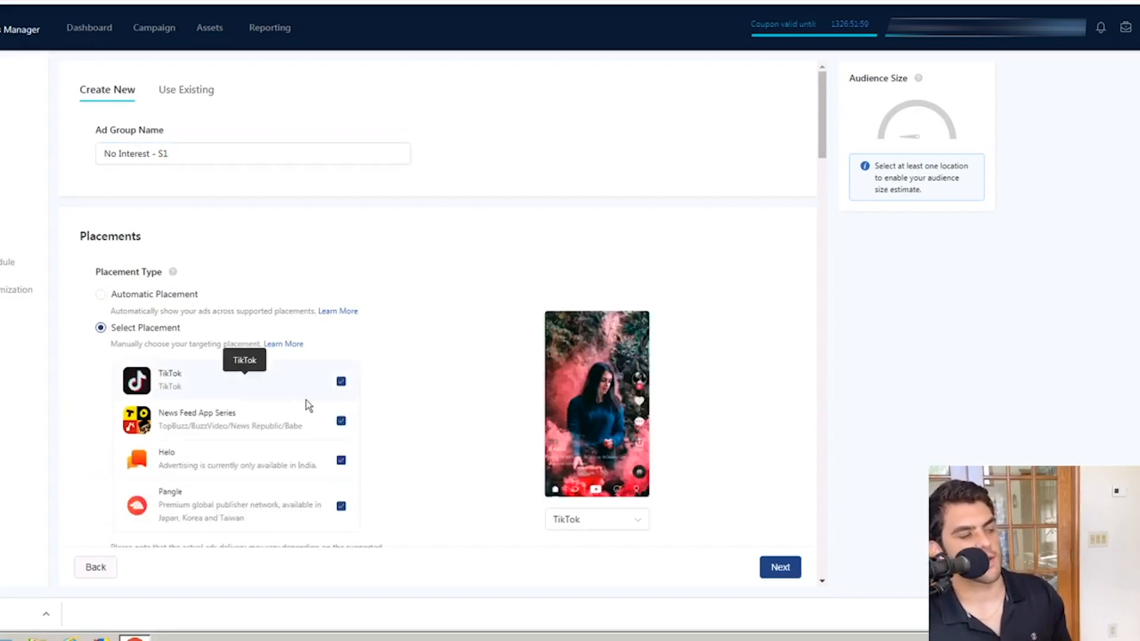
pyautogui.scroll(-2, 348, 398)
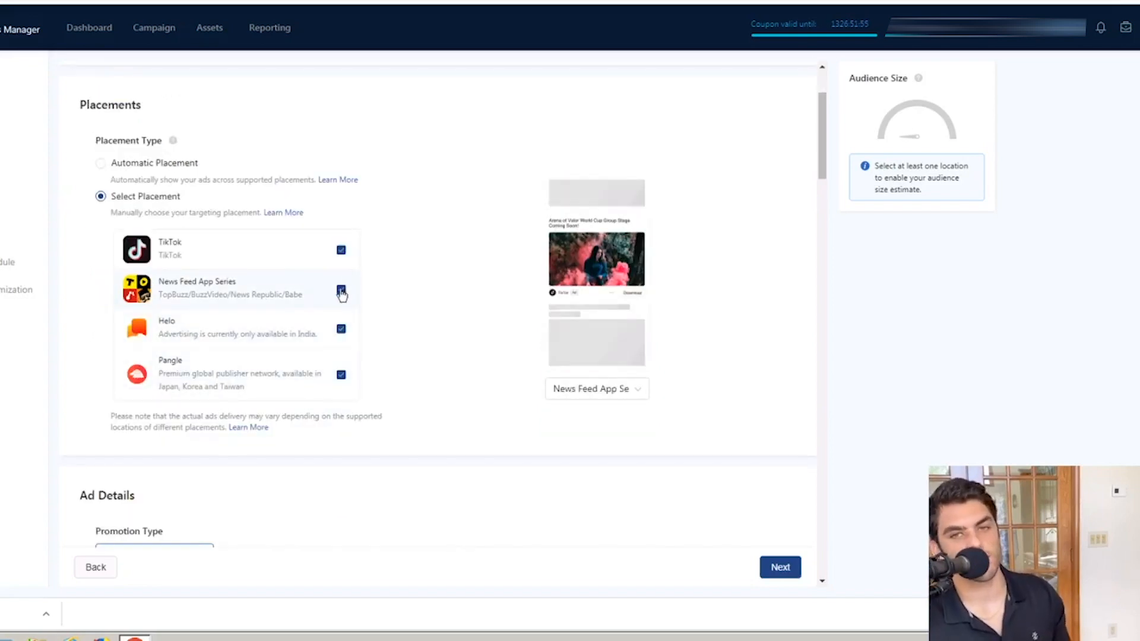
pyautogui.click(341, 330)
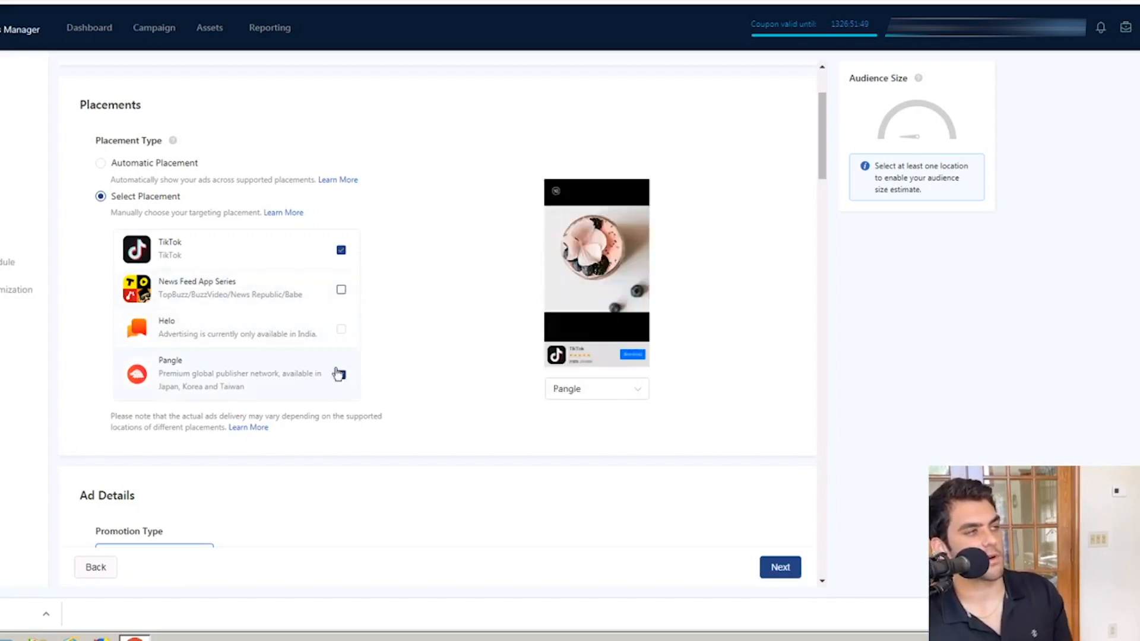
pyautogui.click(341, 375)
# Step: Assign the TikTok pixel to the website promotion and set its event to Complete Payment
pyautogui.scroll(-7, 493, 397)
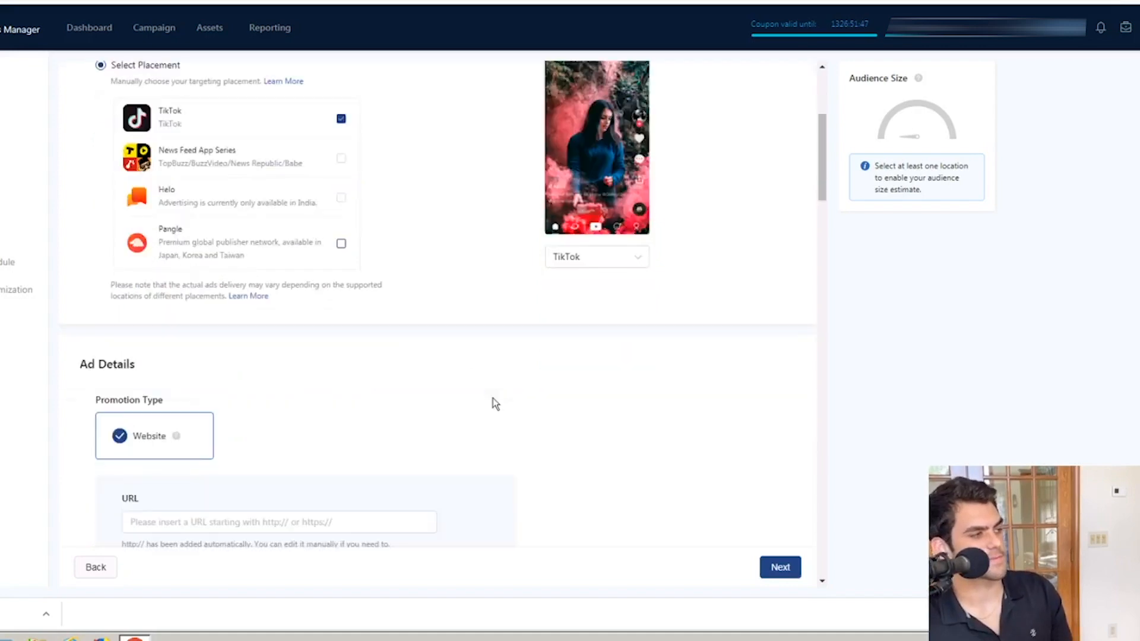
pyautogui.click(291, 241)
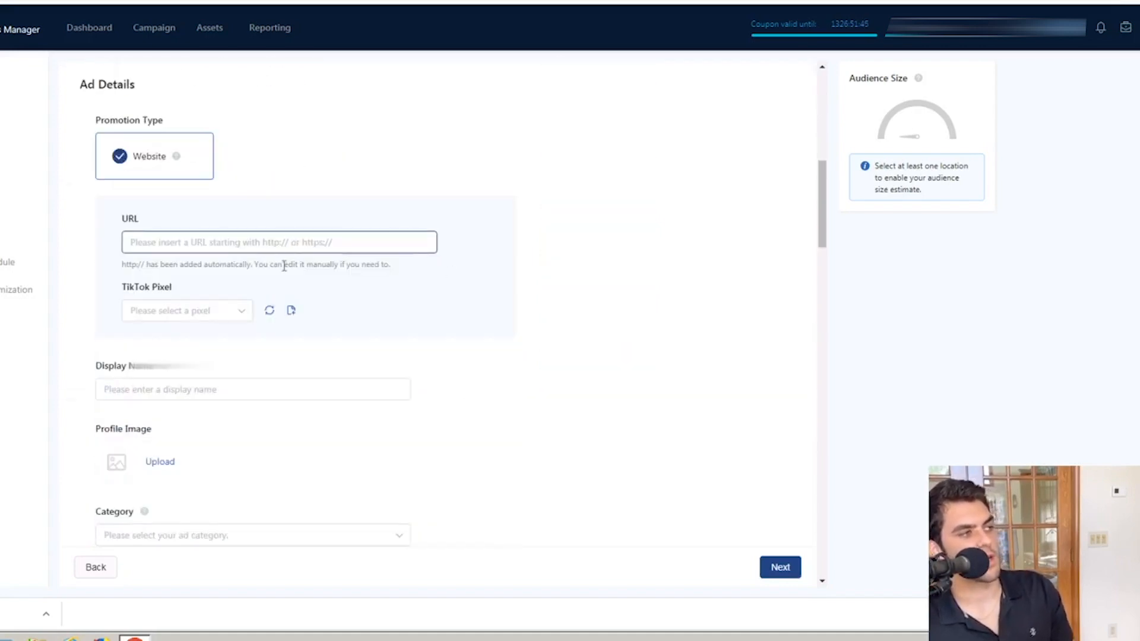
pyautogui.click(685, 259)
pyautogui.click(187, 310)
pyautogui.click(179, 369)
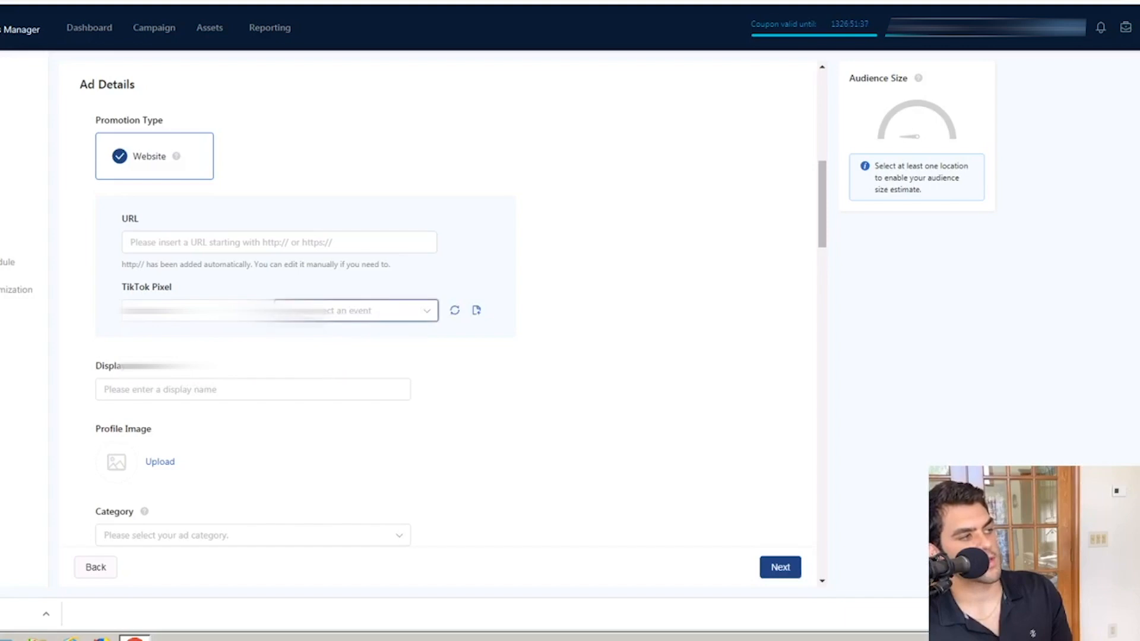
pyautogui.click(356, 310)
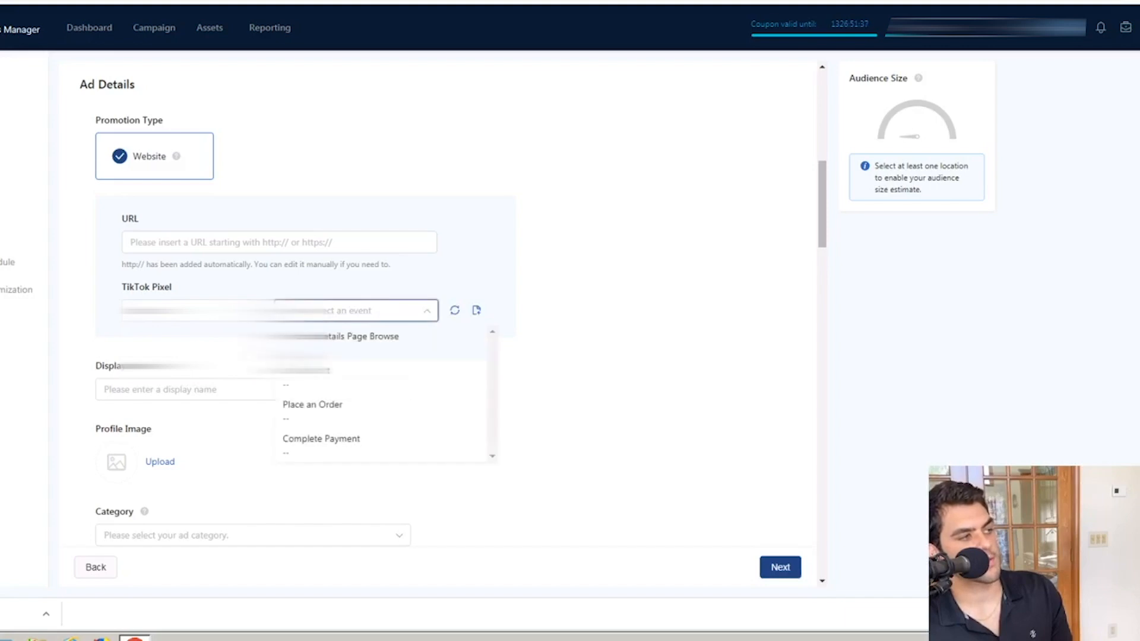
pyautogui.click(336, 450)
# Step: Set the ad category to Apparel / Apparel / Men's Clothing
pyautogui.scroll(-7, 553, 348)
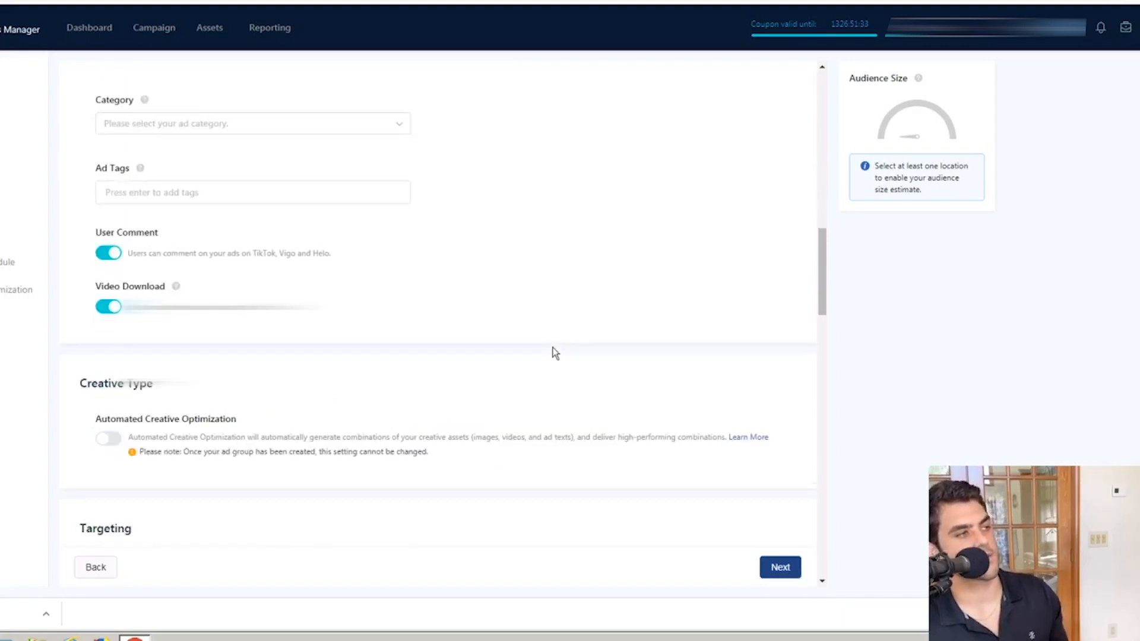
pyautogui.scroll(3, 204, 178)
pyautogui.click(206, 183)
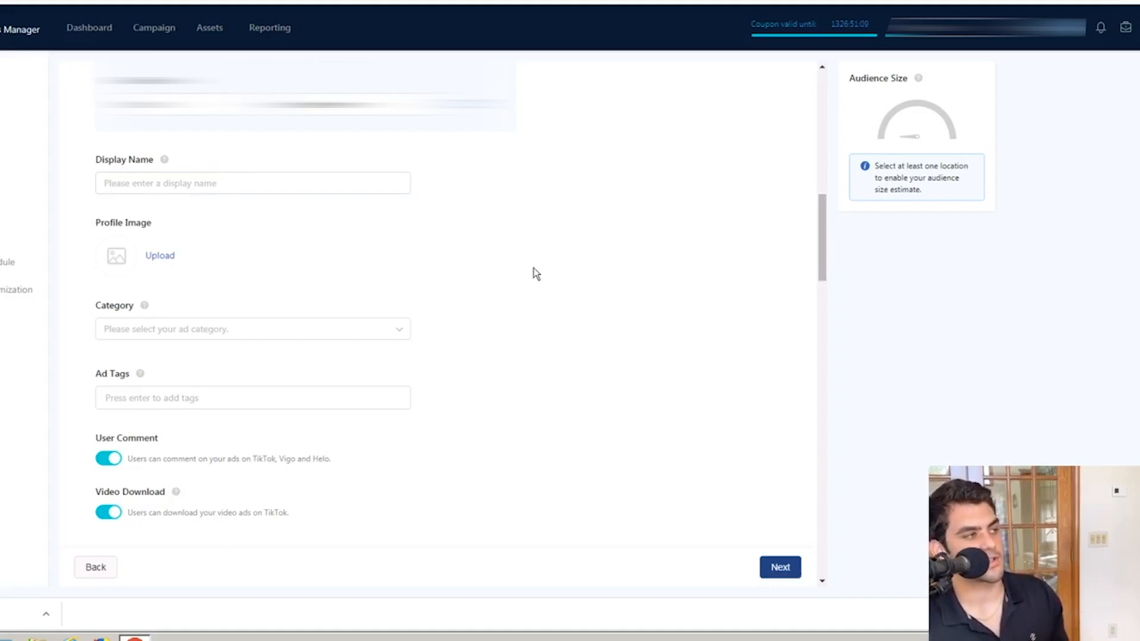
pyautogui.scroll(-2, 473, 286)
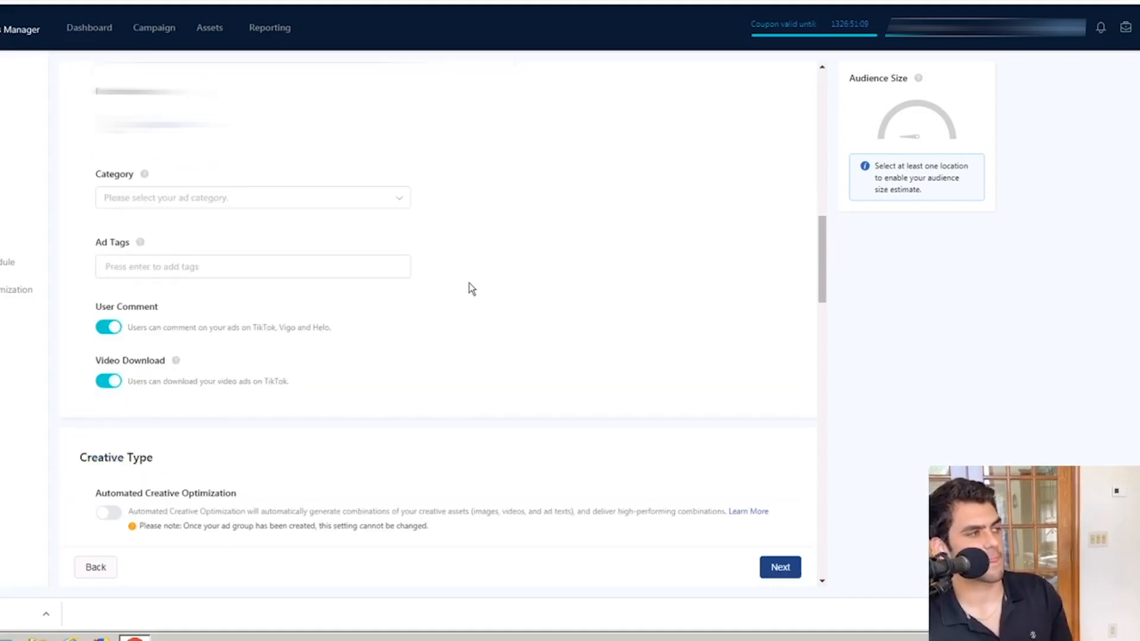
pyautogui.click(254, 196)
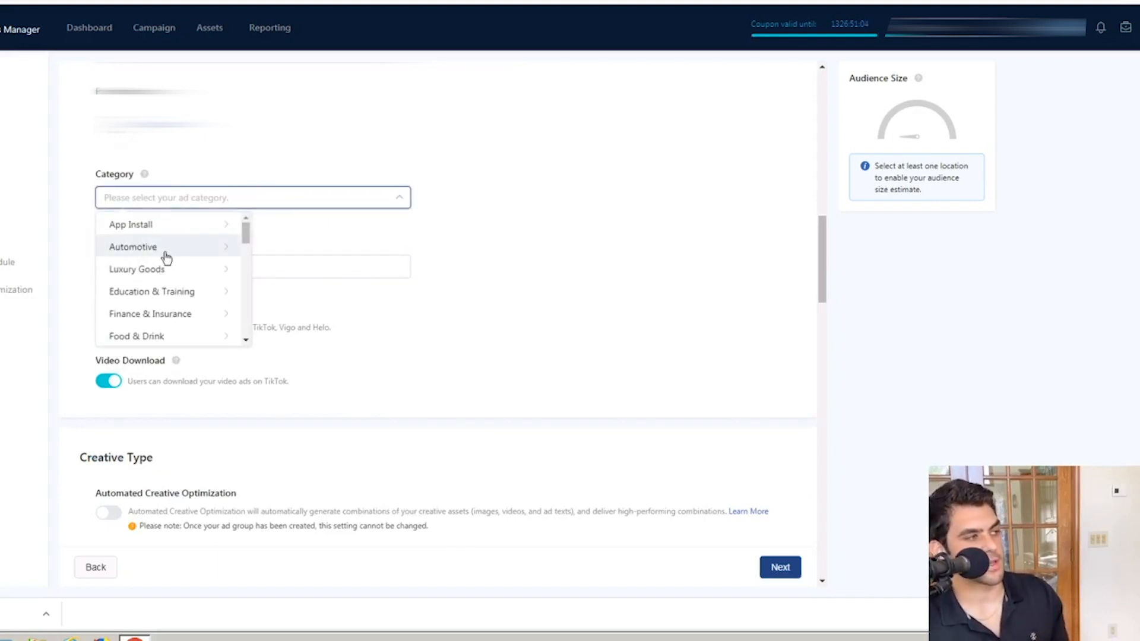
pyautogui.scroll(-3, 164, 256)
pyautogui.scroll(-3, 186, 313)
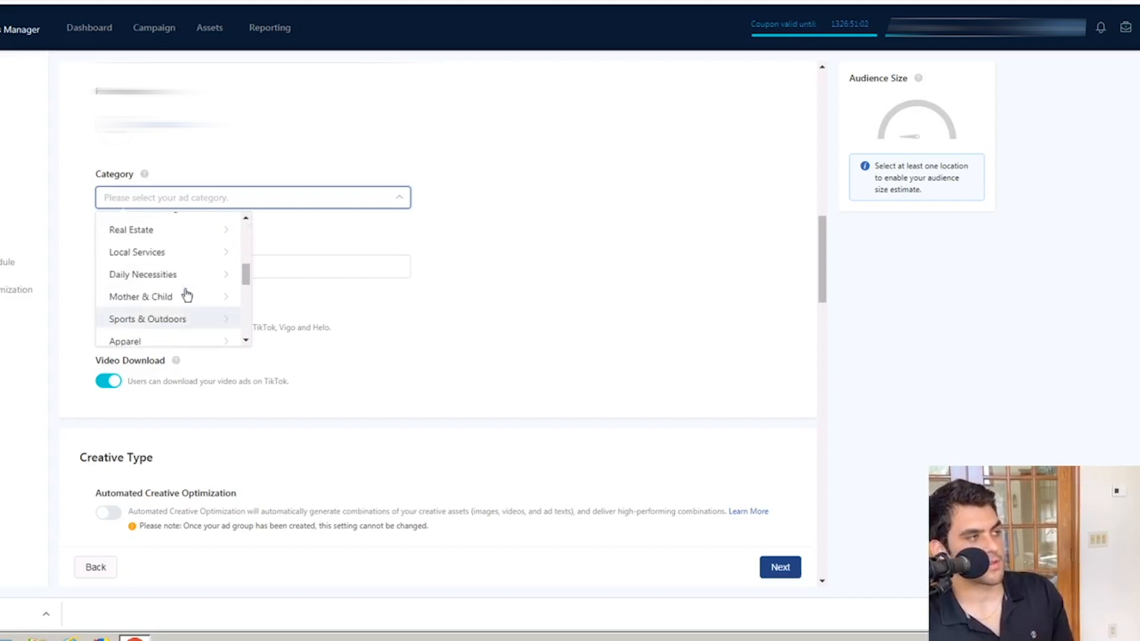
pyautogui.scroll(-1, 175, 303)
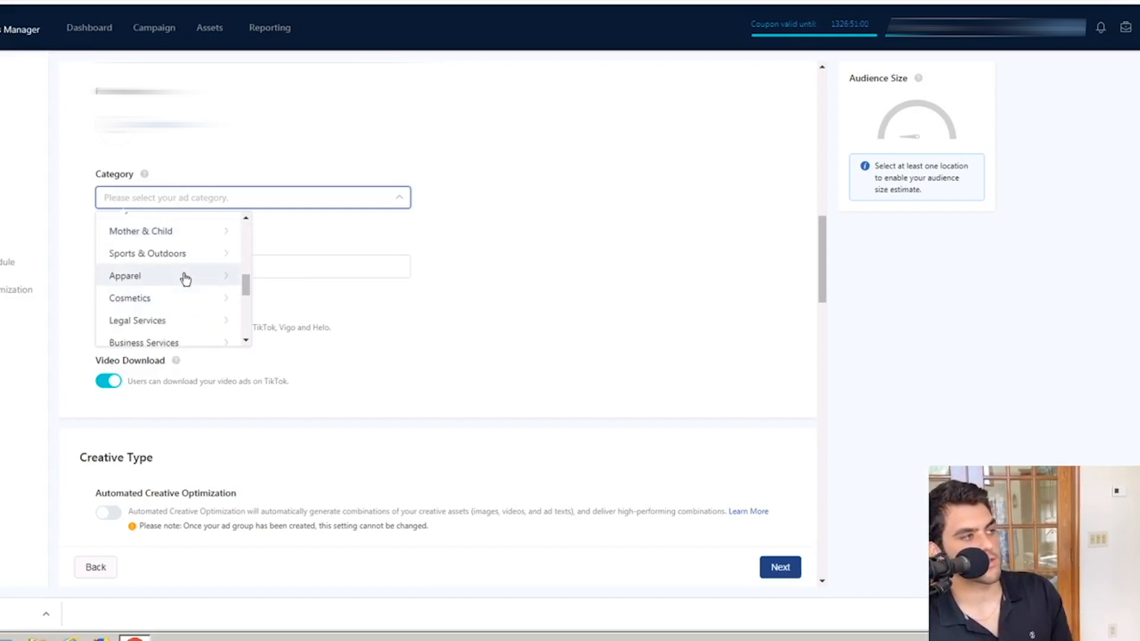
pyautogui.click(186, 278)
pyautogui.click(308, 233)
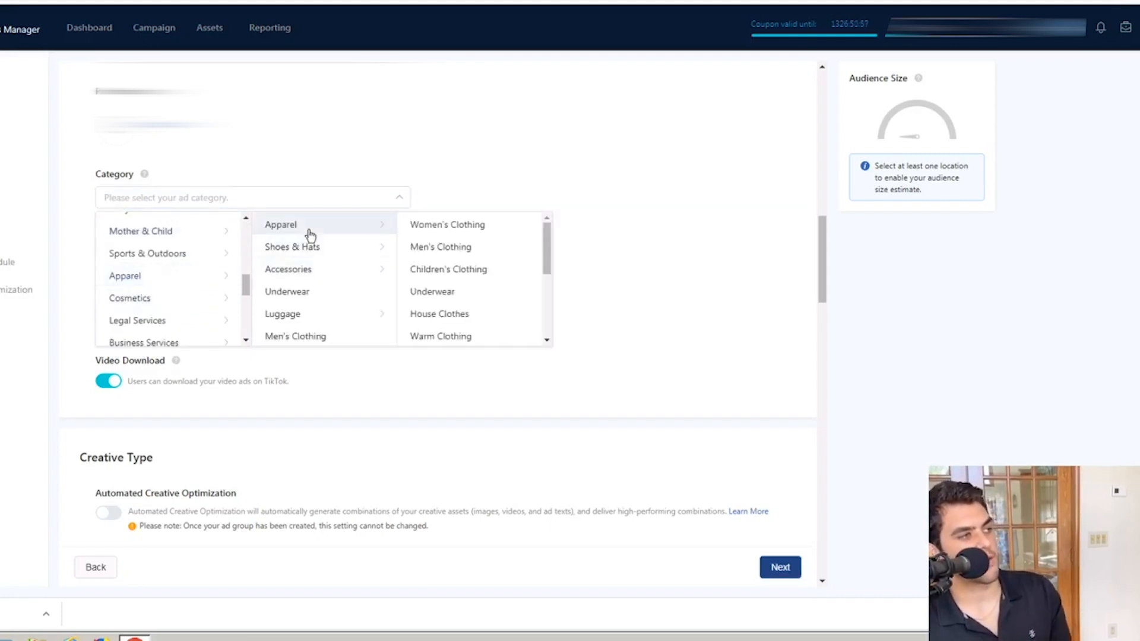
pyautogui.click(426, 247)
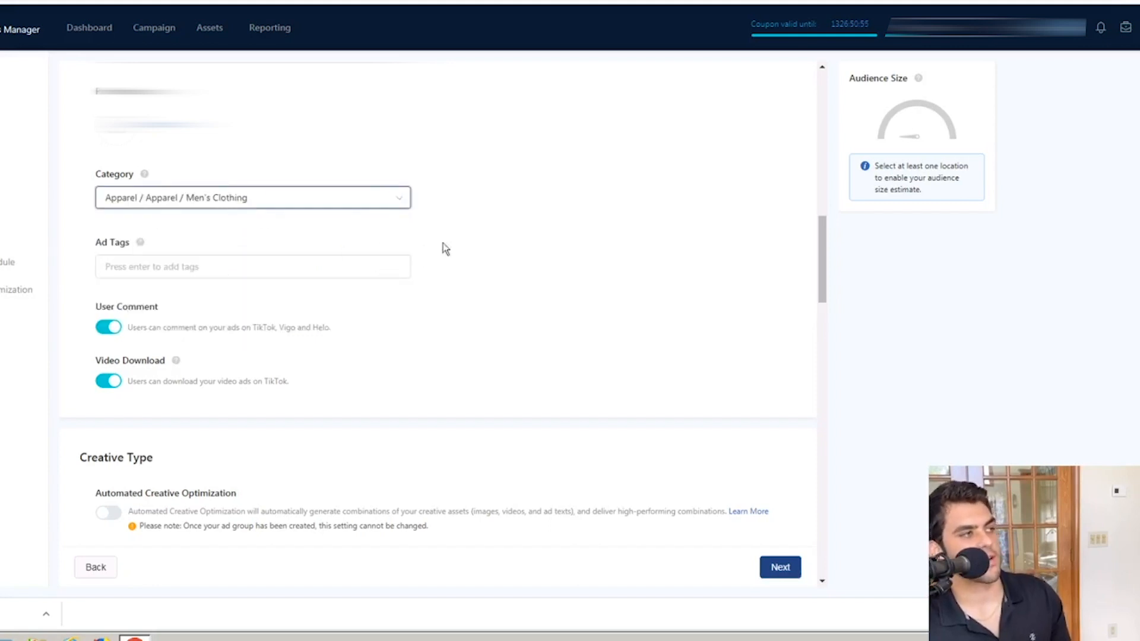
pyautogui.click(629, 270)
# Step: Add the ad tags "mens clothing" and "men's shorts", and turn off user comments for the ad group
pyautogui.click(204, 270)
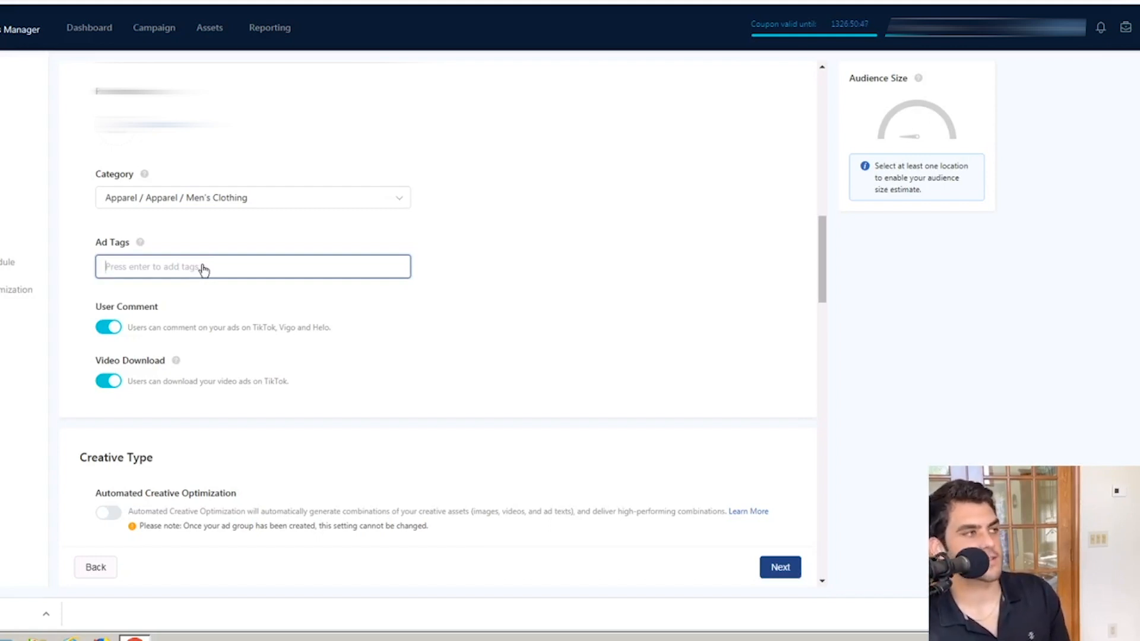
pyautogui.write('men')
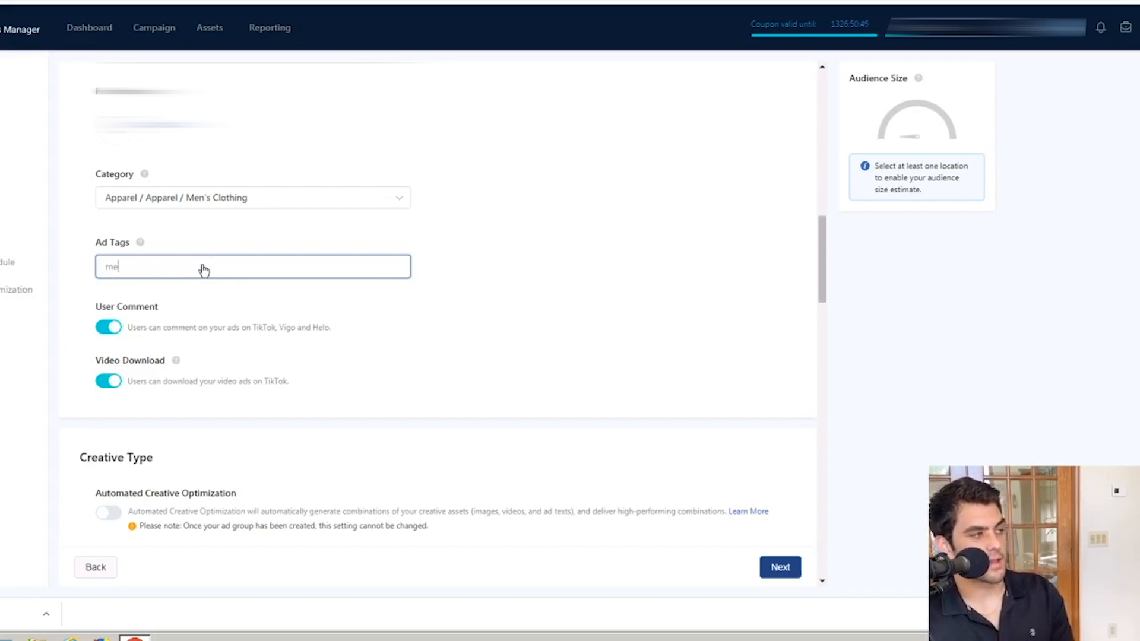
pyautogui.write('clothing')
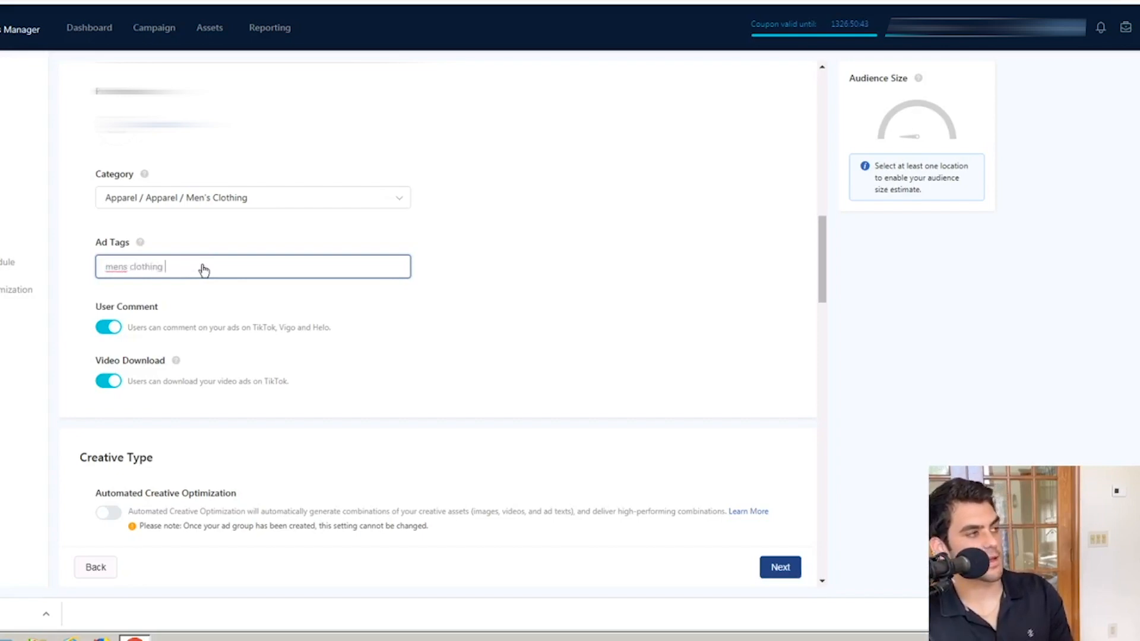
pyautogui.press('Return')
pyautogui.write("men's shorts")
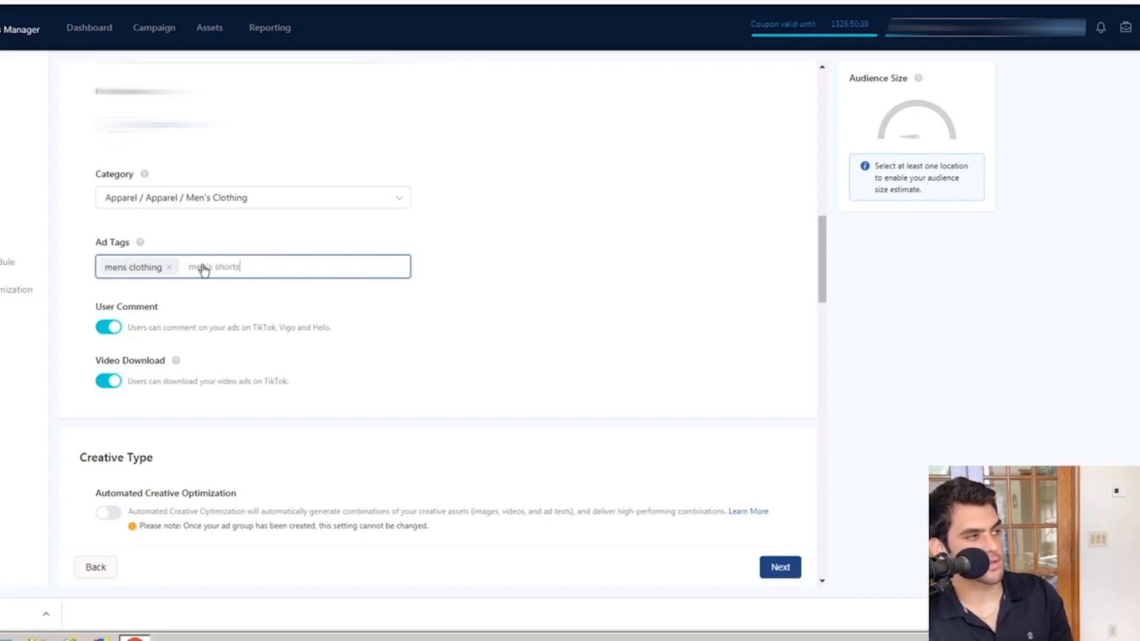
pyautogui.press('Return')
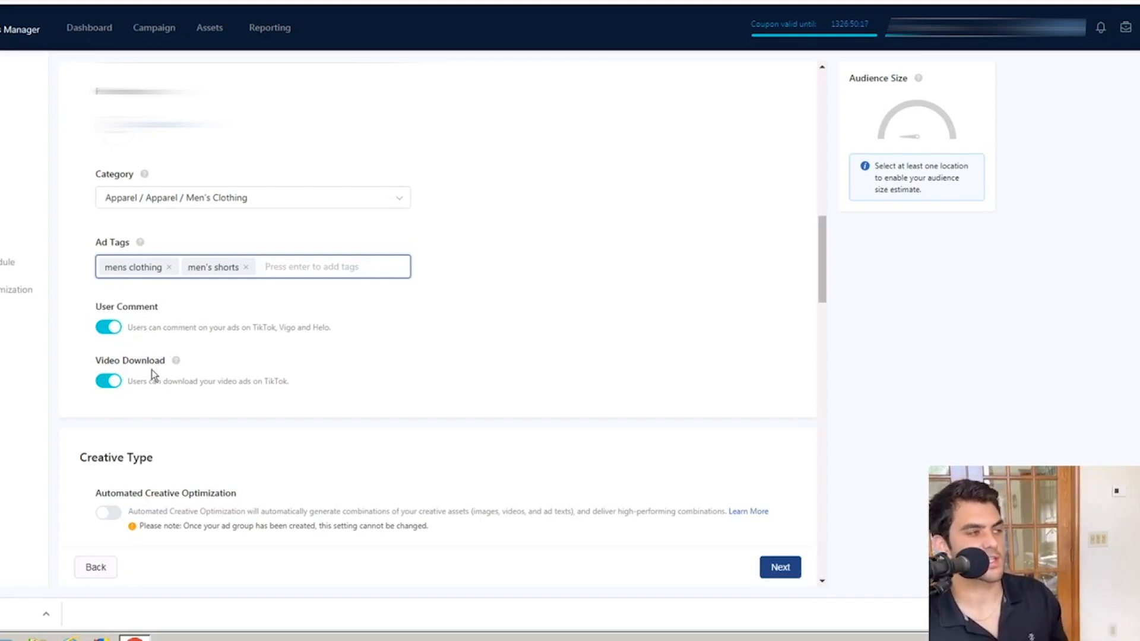
pyautogui.click(112, 327)
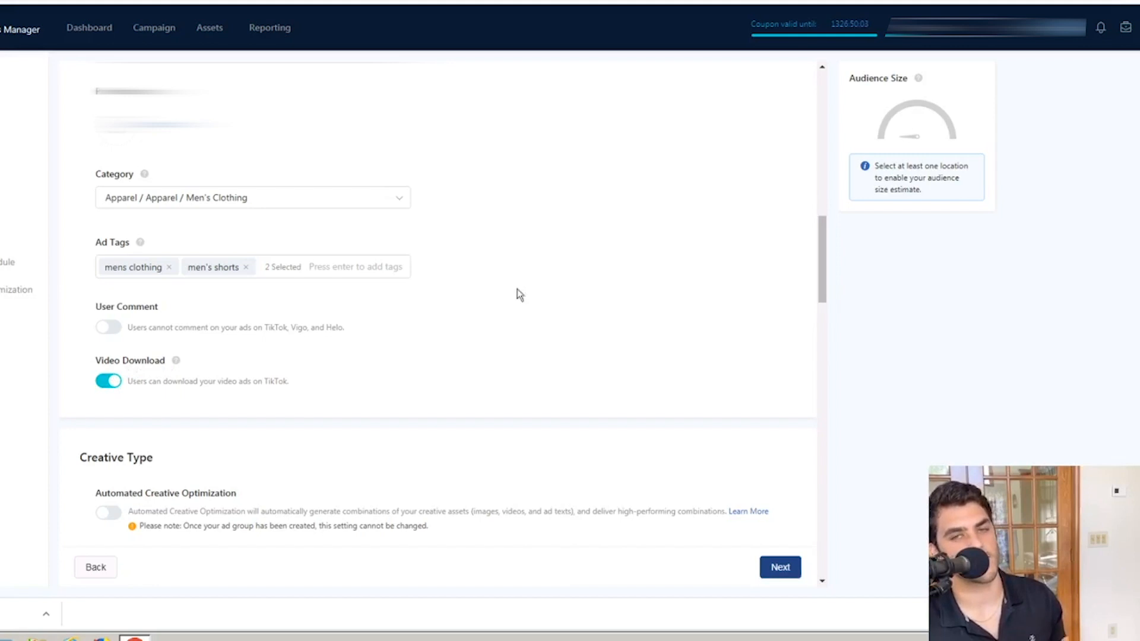
# Step: Set the ad group's target location to United States
pyautogui.scroll(-3, 540, 365)
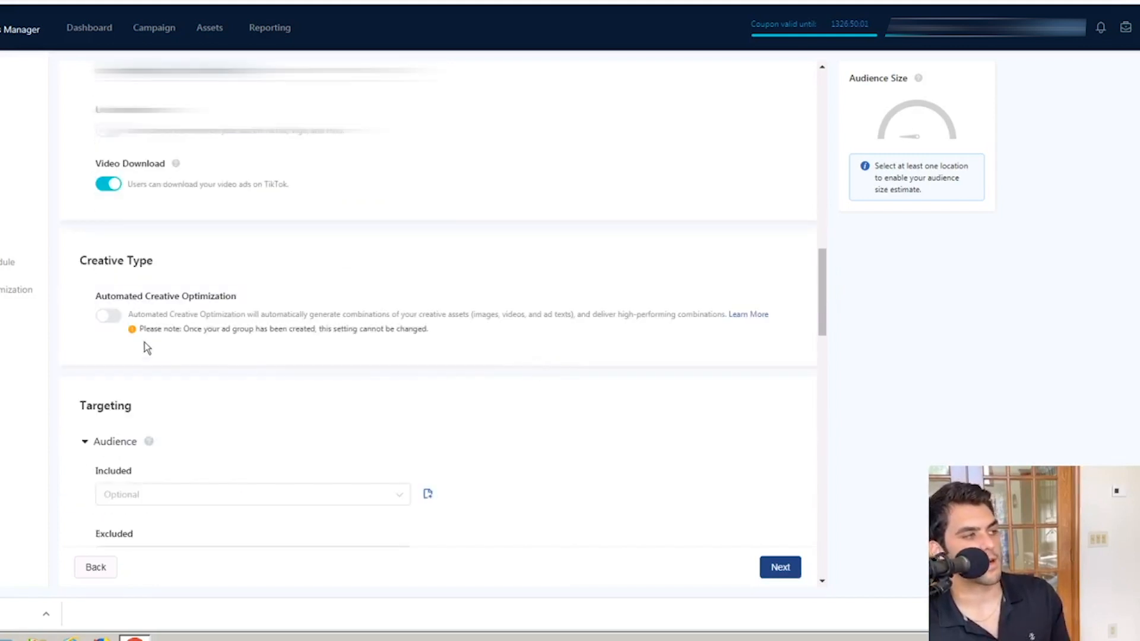
pyautogui.scroll(-4, 169, 332)
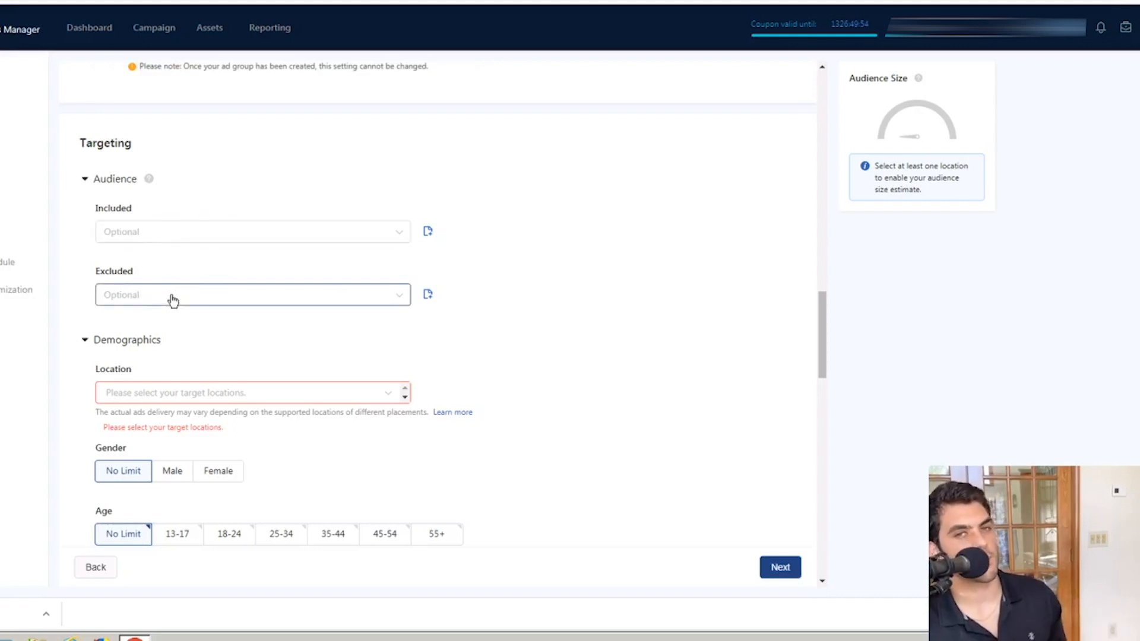
pyautogui.scroll(-2, 172, 299)
pyautogui.click(150, 259)
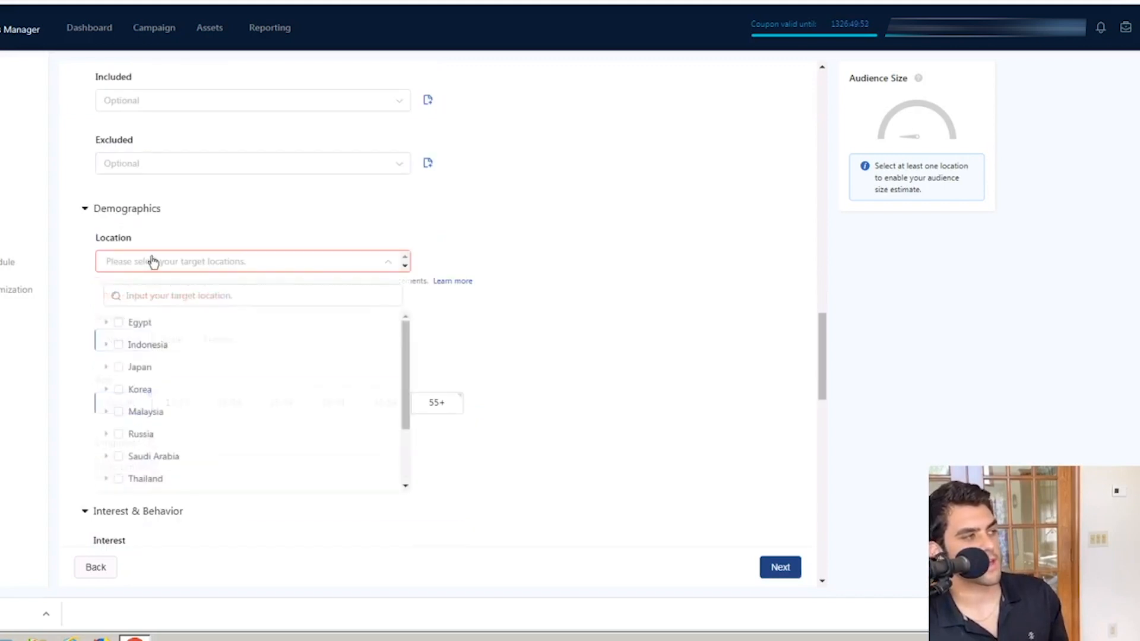
pyautogui.click(154, 300)
pyautogui.write('U')
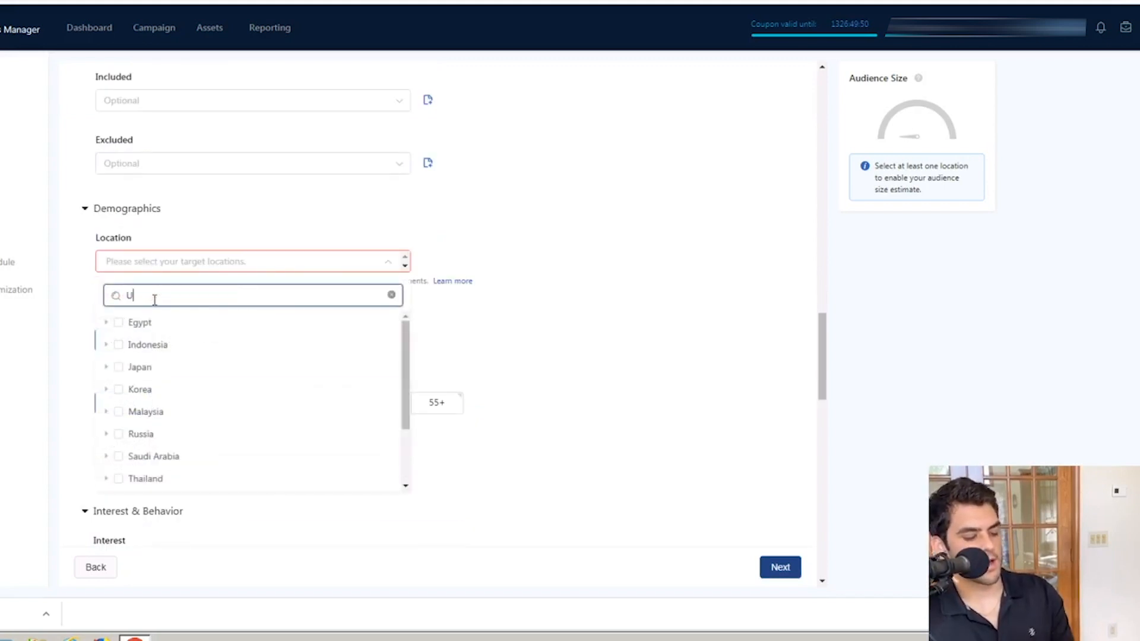
pyautogui.write('nited')
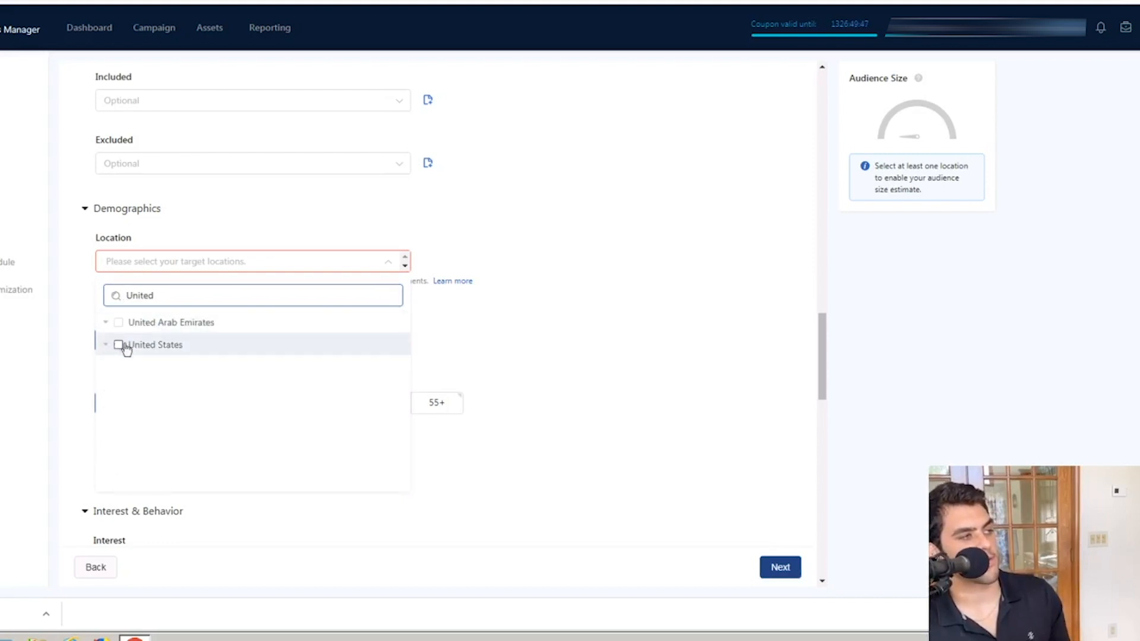
pyautogui.click(119, 345)
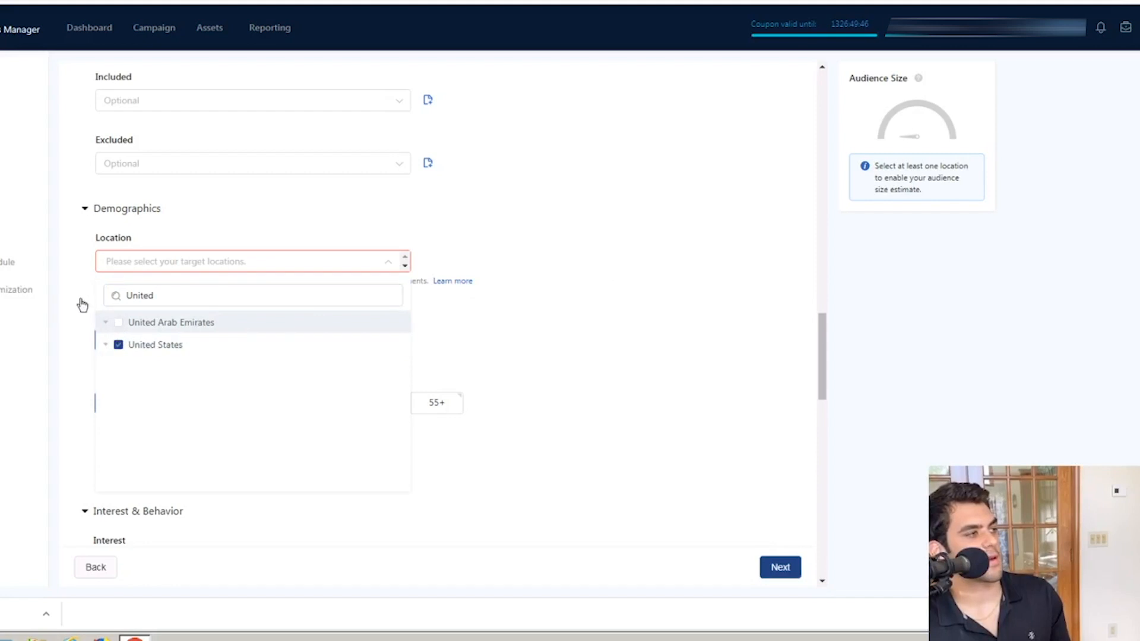
pyautogui.click(562, 387)
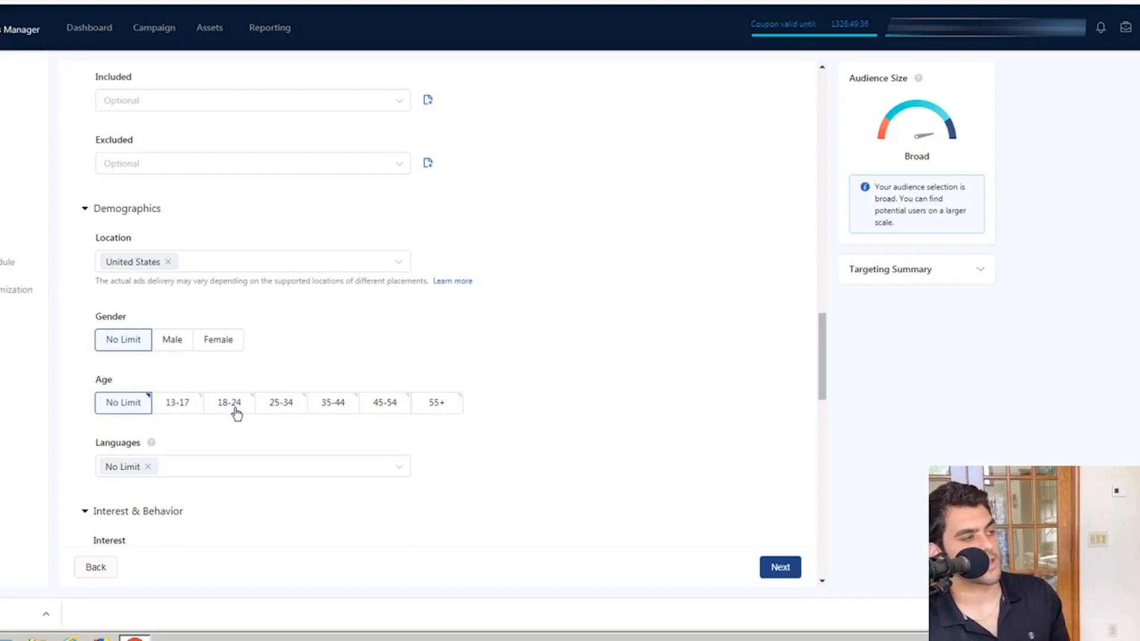
# Step: Limit the target ages to 25-34, 35-44, 45-54 and 55+
pyautogui.click(284, 406)
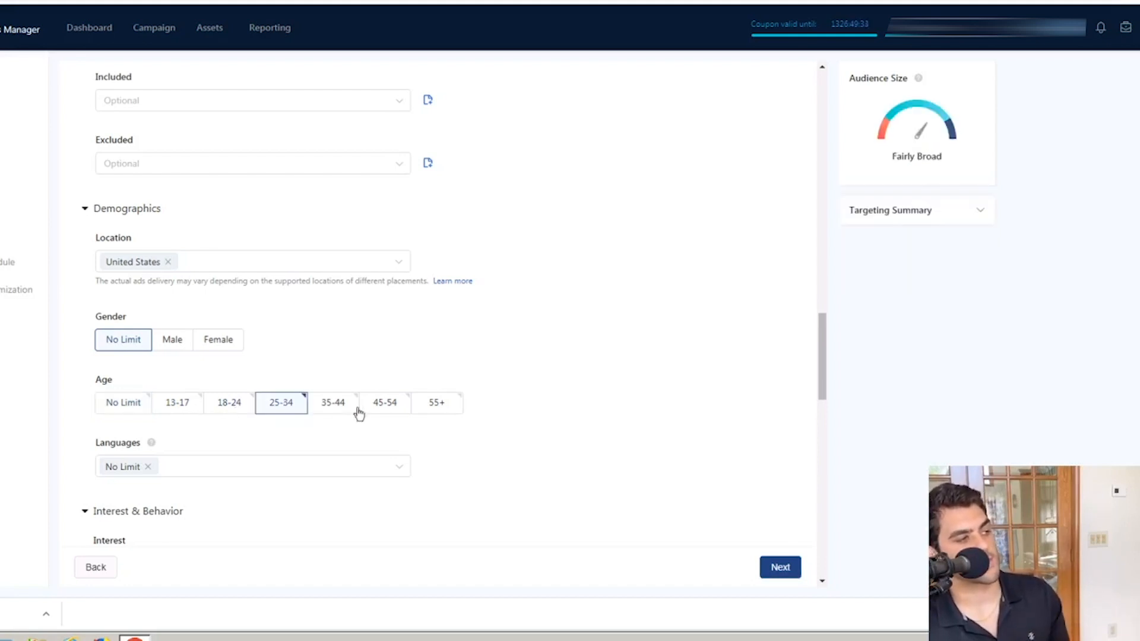
pyautogui.click(346, 410)
pyautogui.click(409, 409)
pyautogui.click(437, 406)
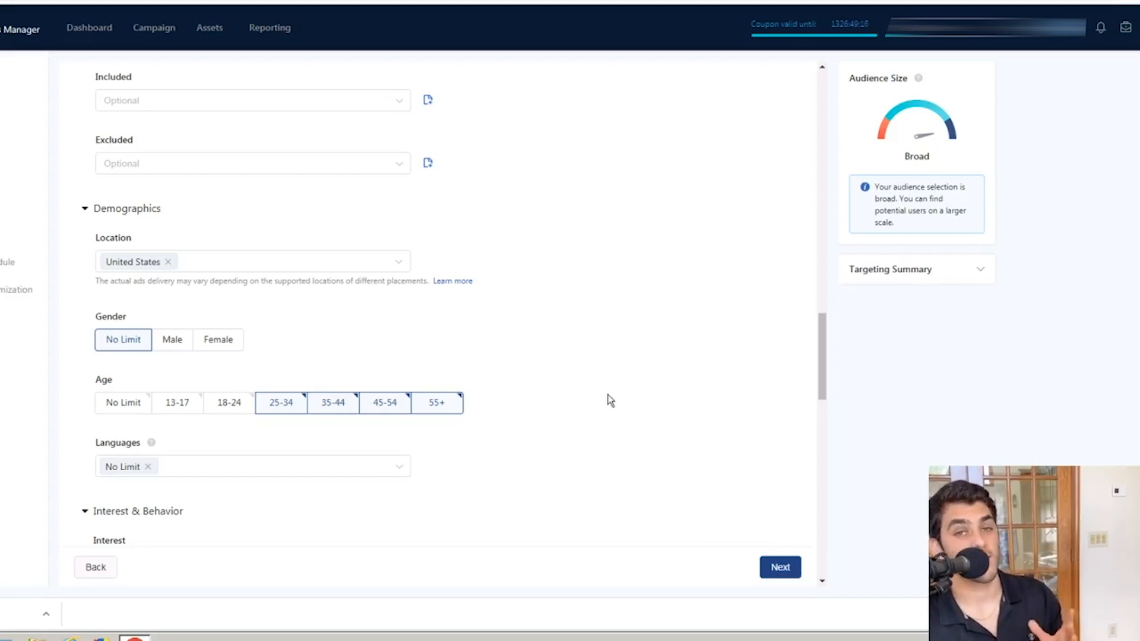
# Step: Set the targeted language to English in the demographics
pyautogui.scroll(-2, 526, 443)
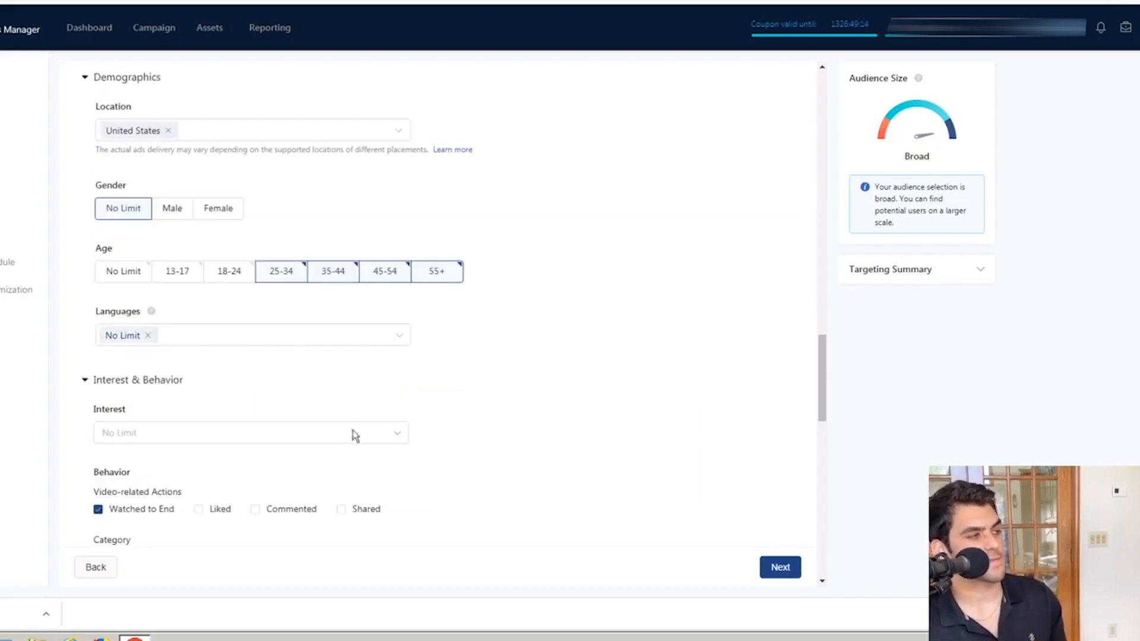
pyautogui.click(224, 332)
pyautogui.click(182, 383)
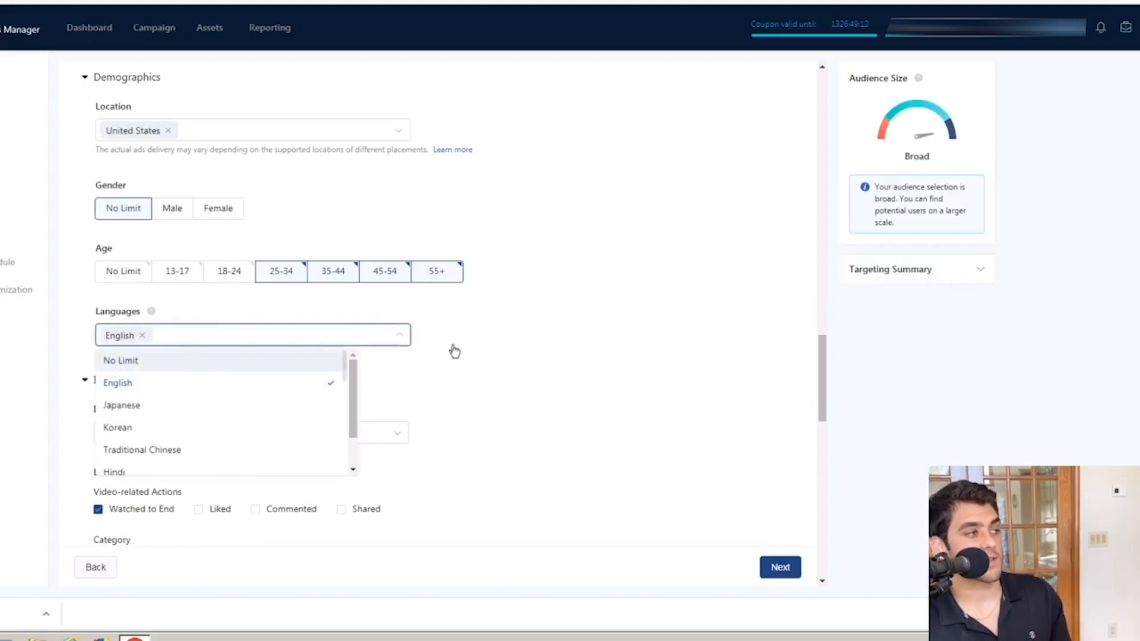
pyautogui.click(564, 312)
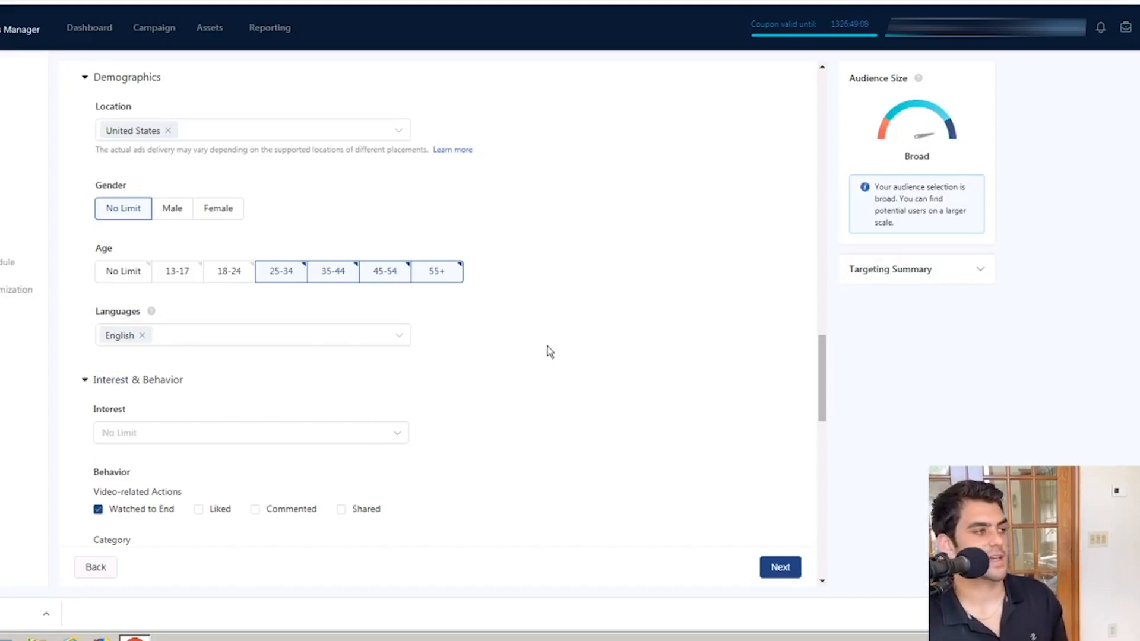
# Step: Look through the available interest categories without selecting any, and close the list
pyautogui.scroll(-2, 278, 343)
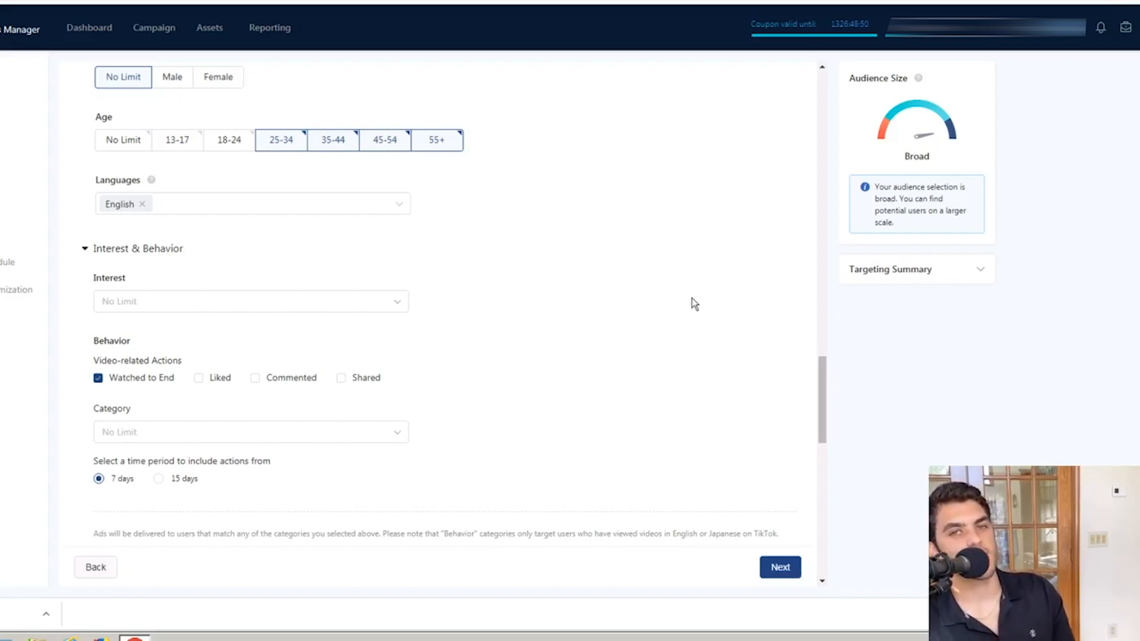
pyautogui.click(321, 304)
pyautogui.scroll(-3, 287, 394)
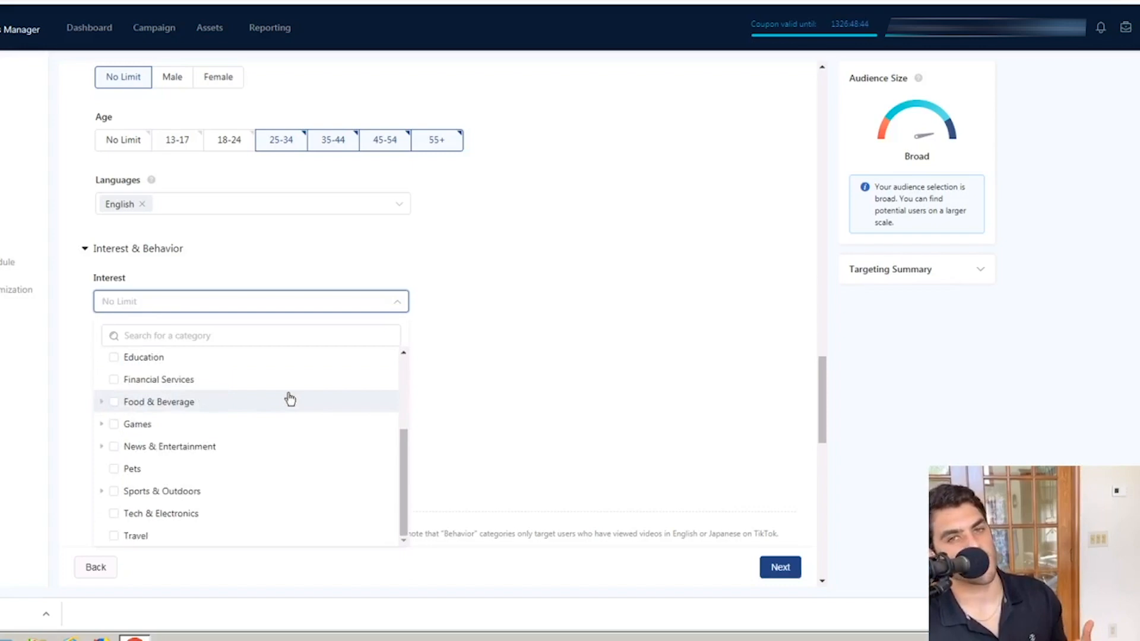
pyautogui.scroll(3, 290, 399)
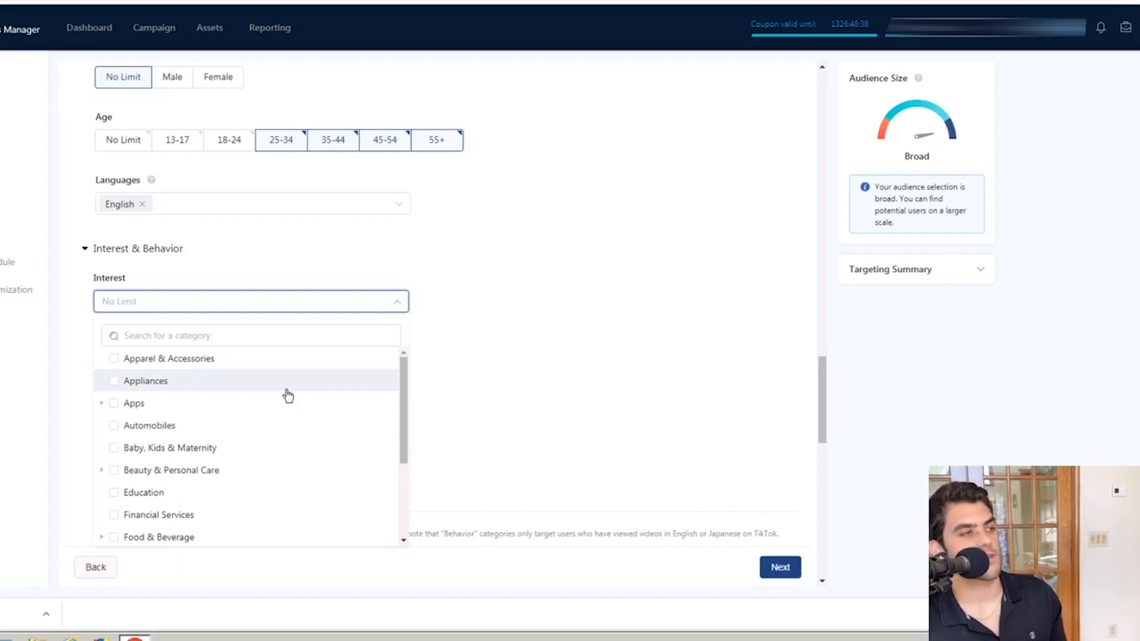
pyautogui.scroll(-3, 288, 396)
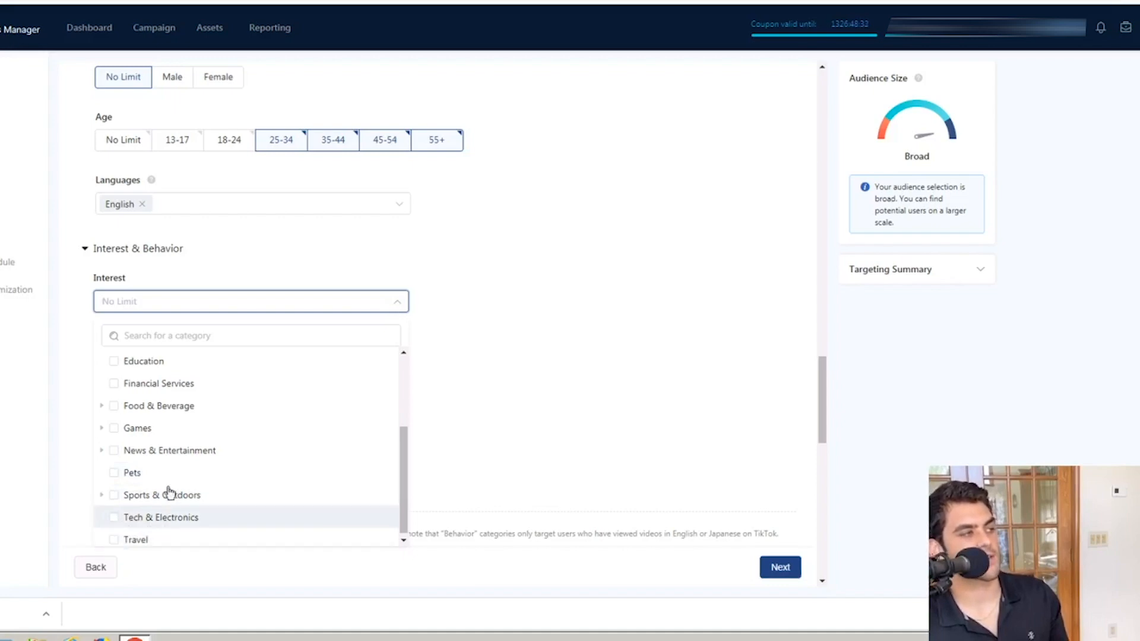
pyautogui.scroll(3, 169, 492)
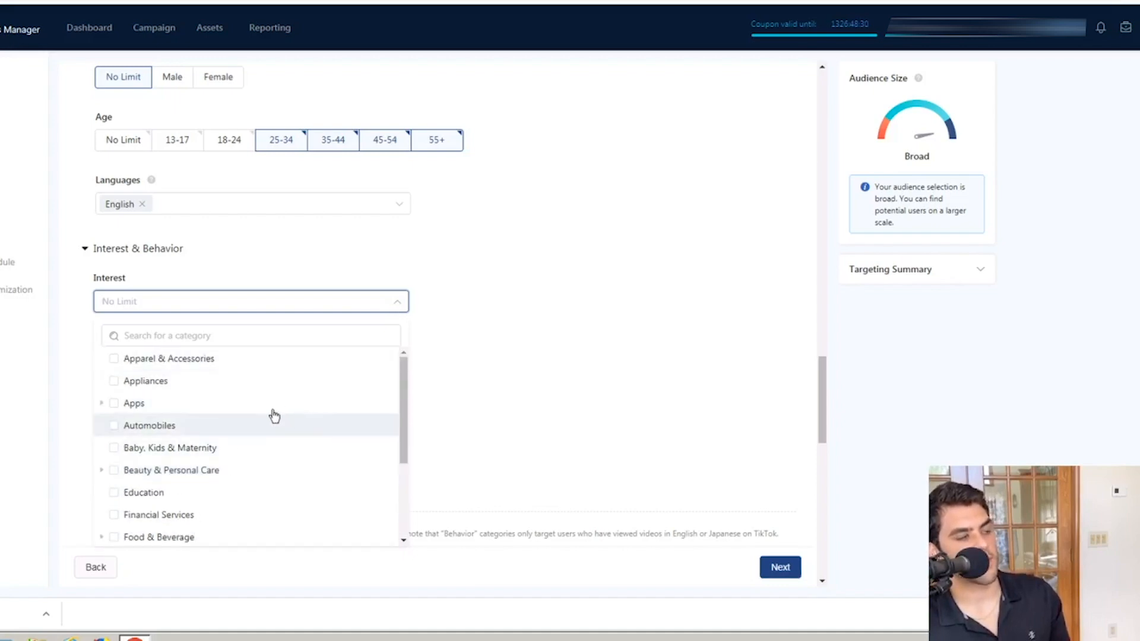
pyautogui.click(568, 354)
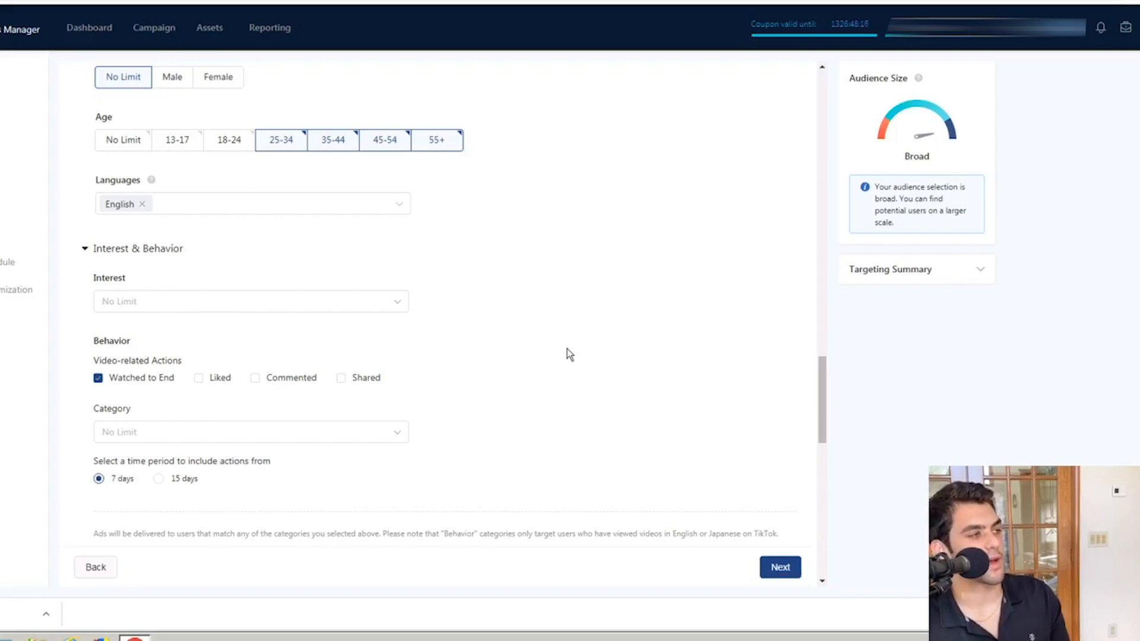
# Step: Examine the device targeting options, including operating system, connection type, carriers and device price, and collapse them again
pyautogui.scroll(-1, 526, 370)
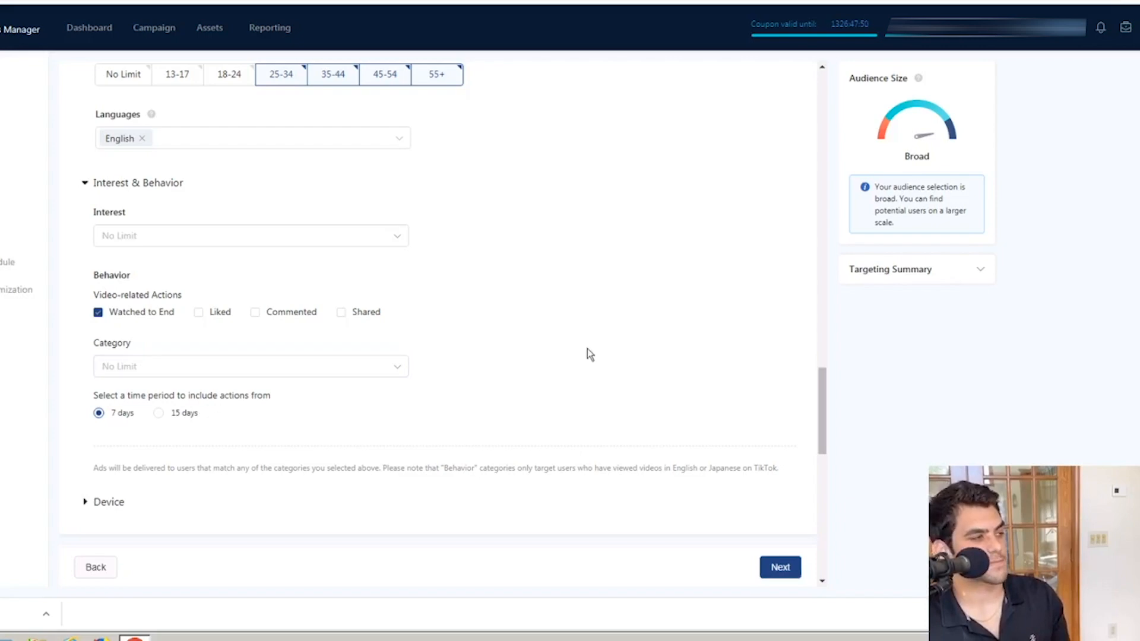
pyautogui.scroll(-4, 586, 348)
pyautogui.scroll(-2, 587, 350)
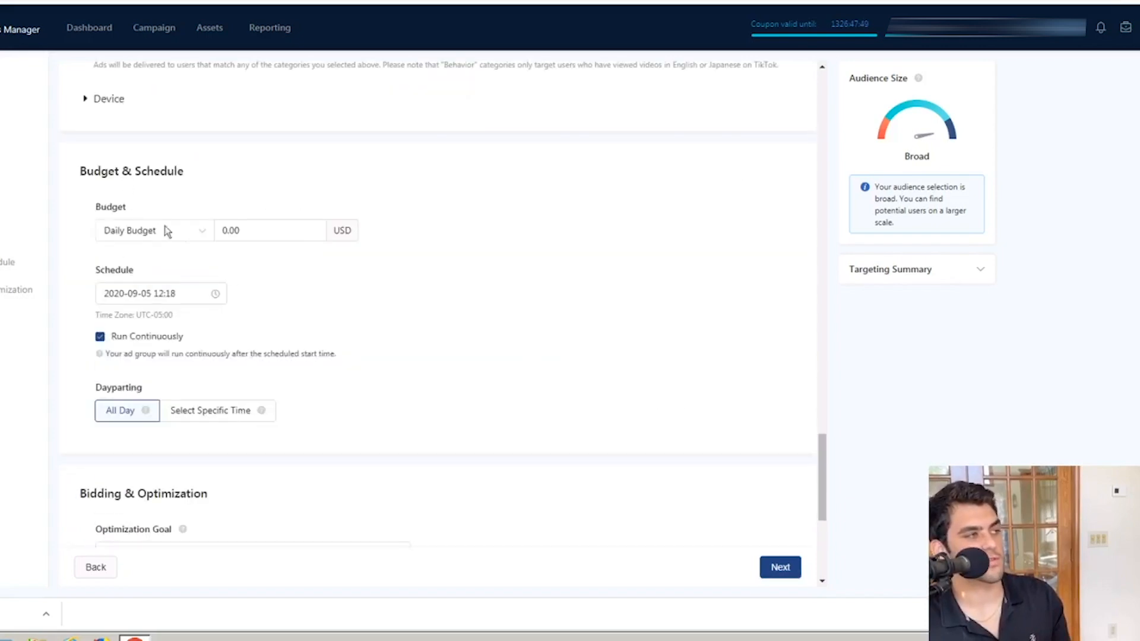
pyautogui.click(110, 98)
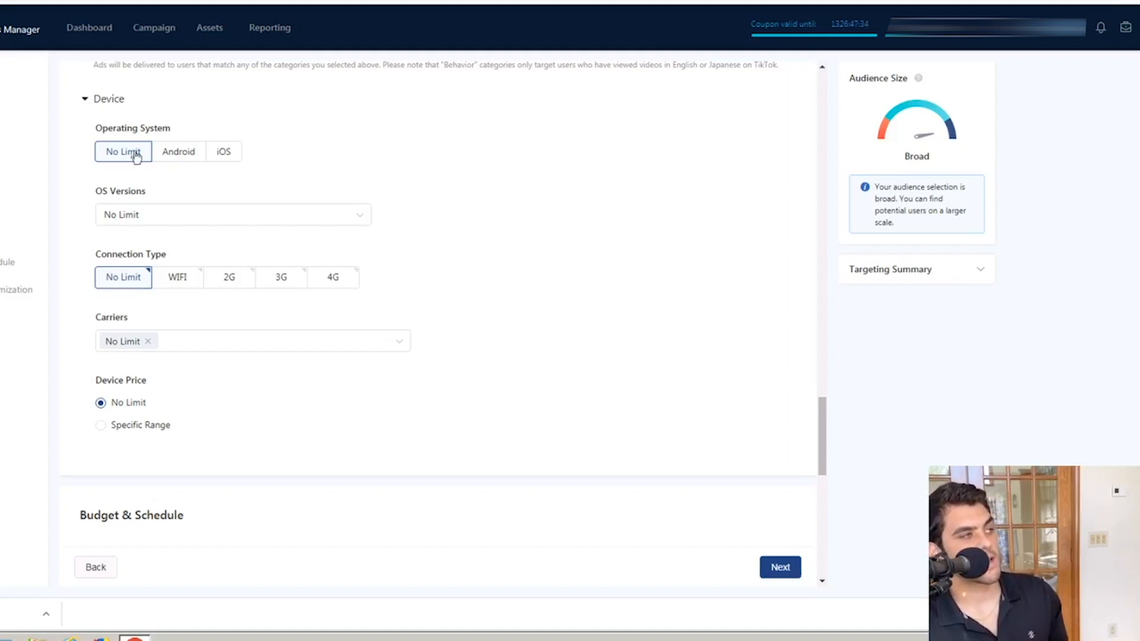
pyautogui.click(108, 99)
# Step: Set the ad group's daily budget to 25.00 USD
pyautogui.click(223, 226)
pyautogui.write('20.00')
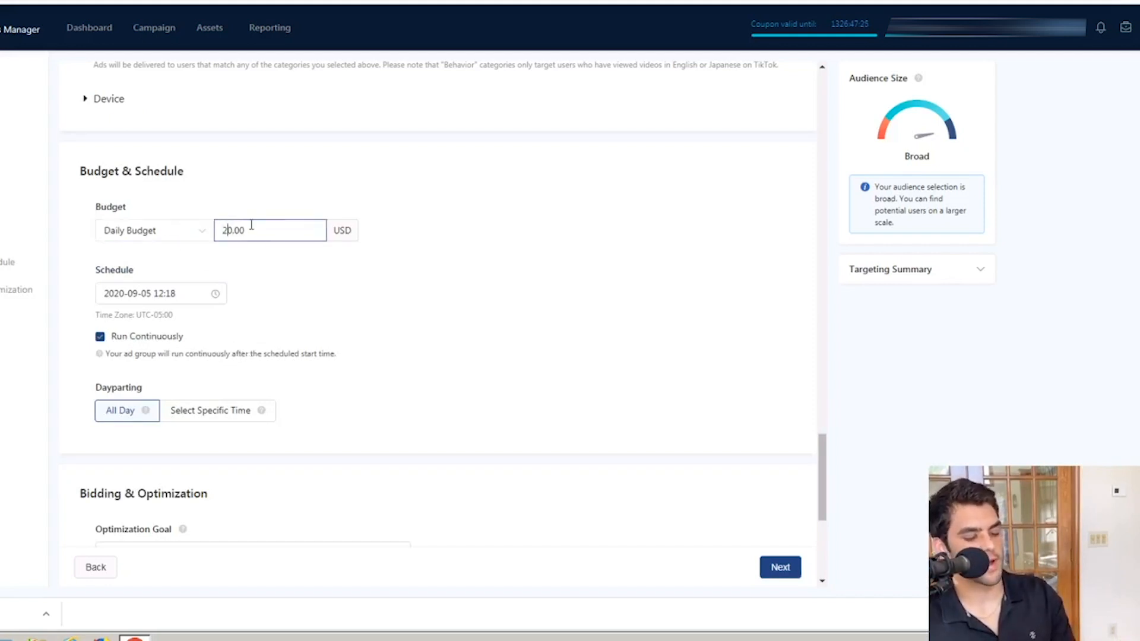
pyautogui.press('BackSpace')
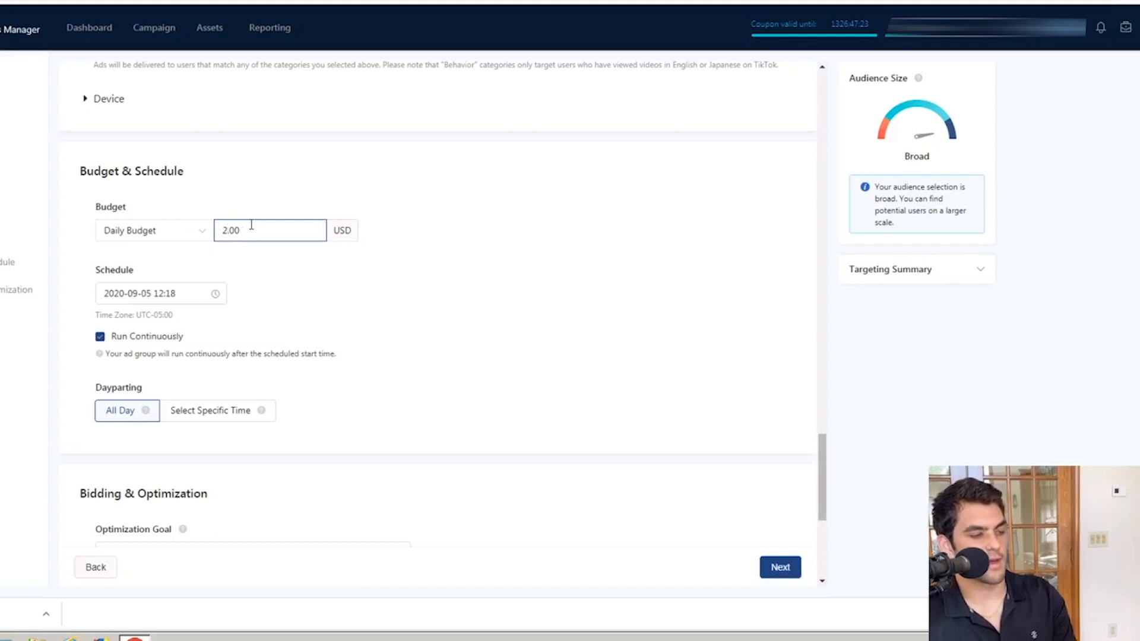
pyautogui.write('5')
pyautogui.click(314, 154)
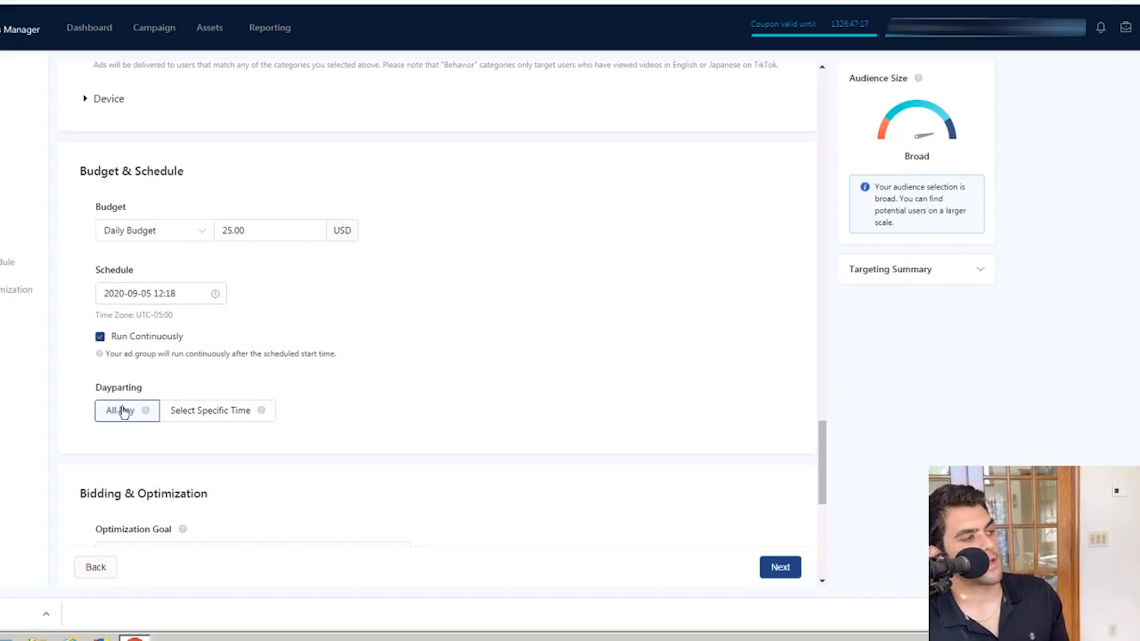
# Step: Show the specific-time dayparting grid and switch dayparting back to All Day
pyautogui.scroll(-2, 389, 440)
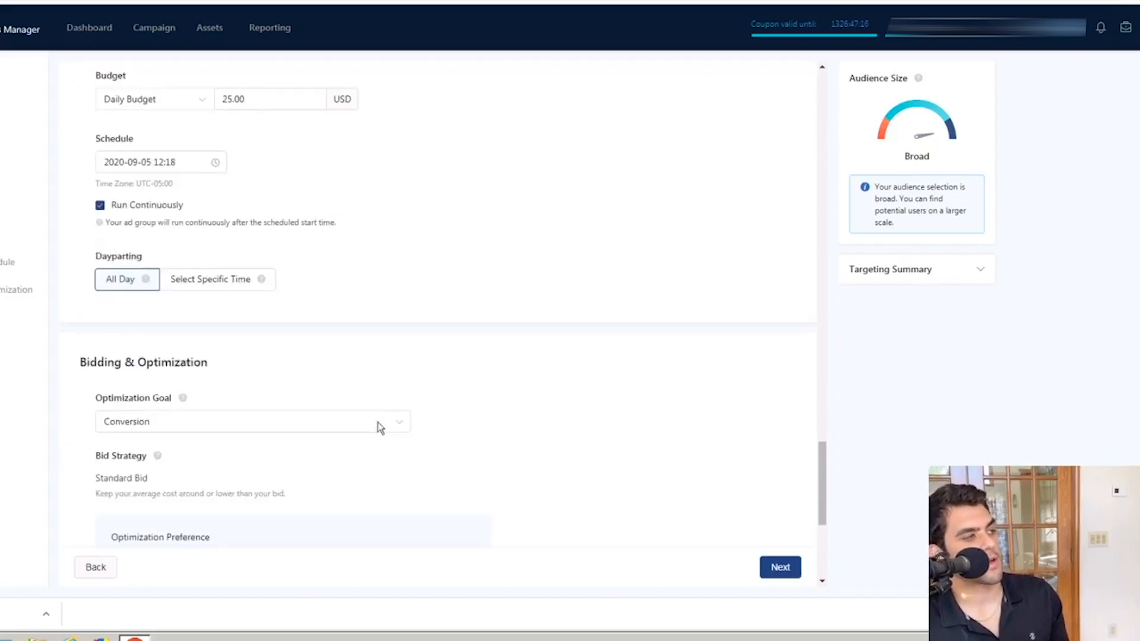
pyautogui.click(198, 283)
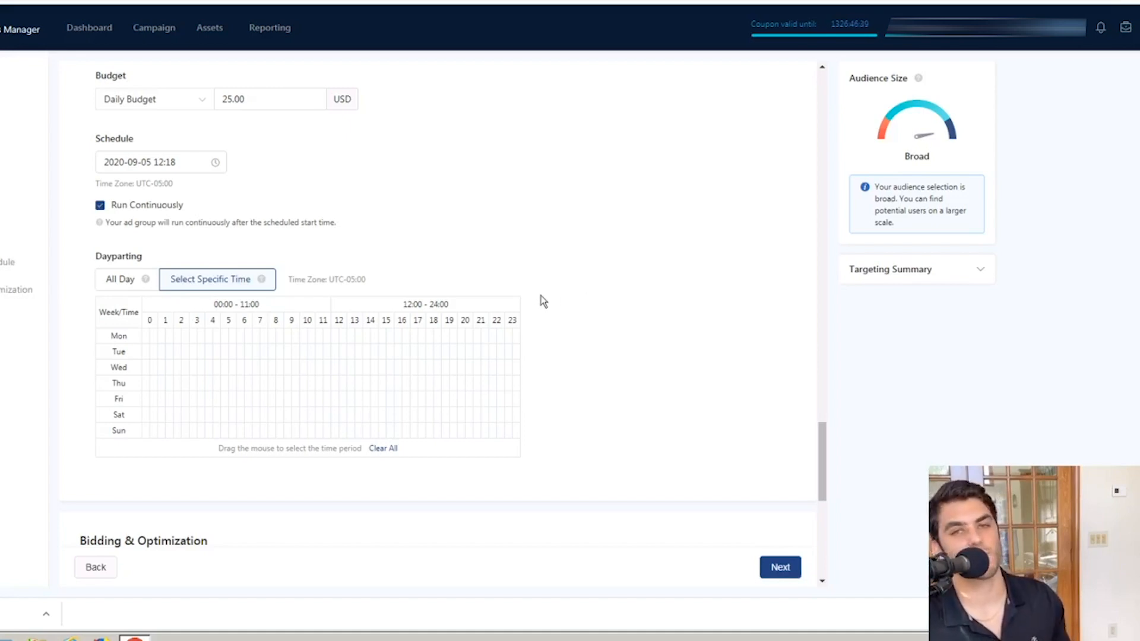
pyautogui.click(130, 279)
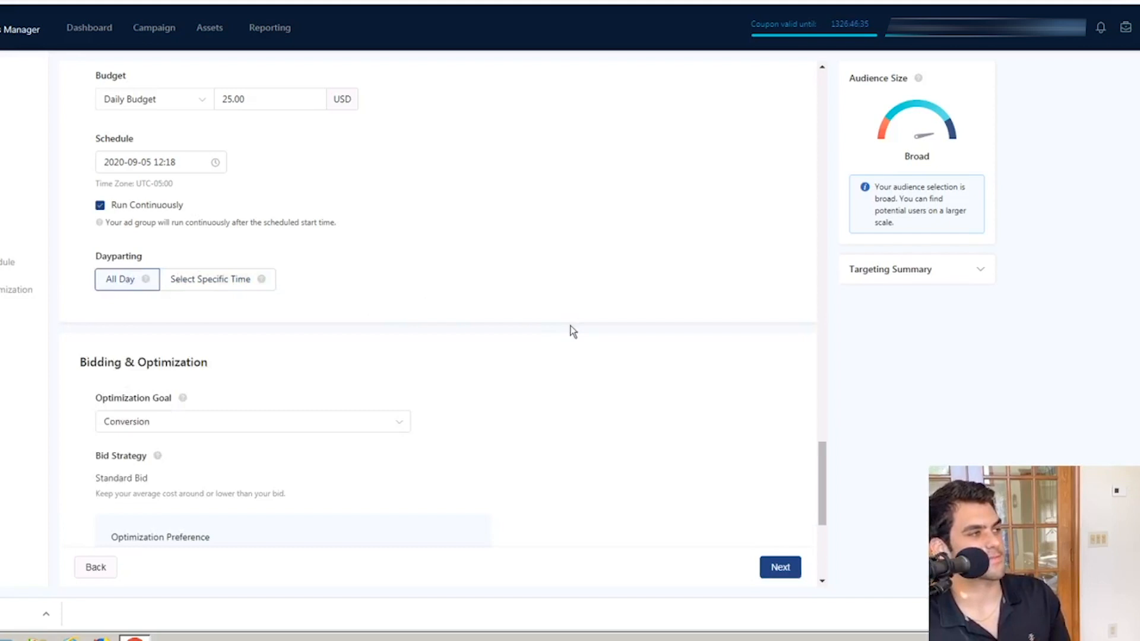
# Step: Set the ad group's bid to 20.00 USD per conversion, keeping the Conversion goal and Optimize Conversions at Learning Phase
pyautogui.scroll(-2, 574, 328)
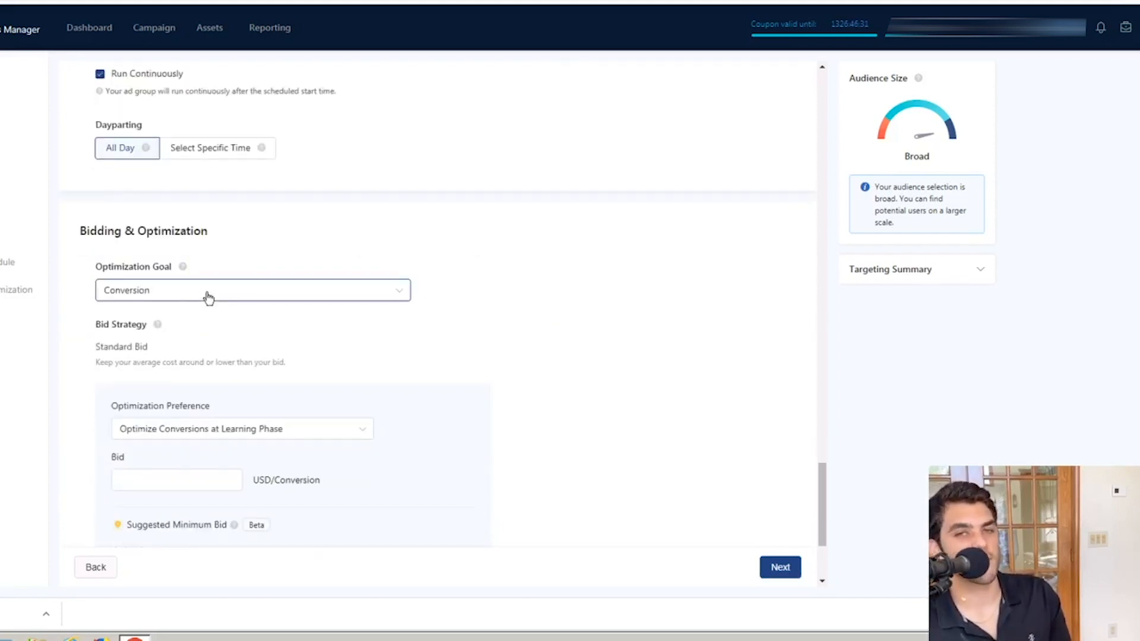
pyautogui.scroll(-3, 209, 296)
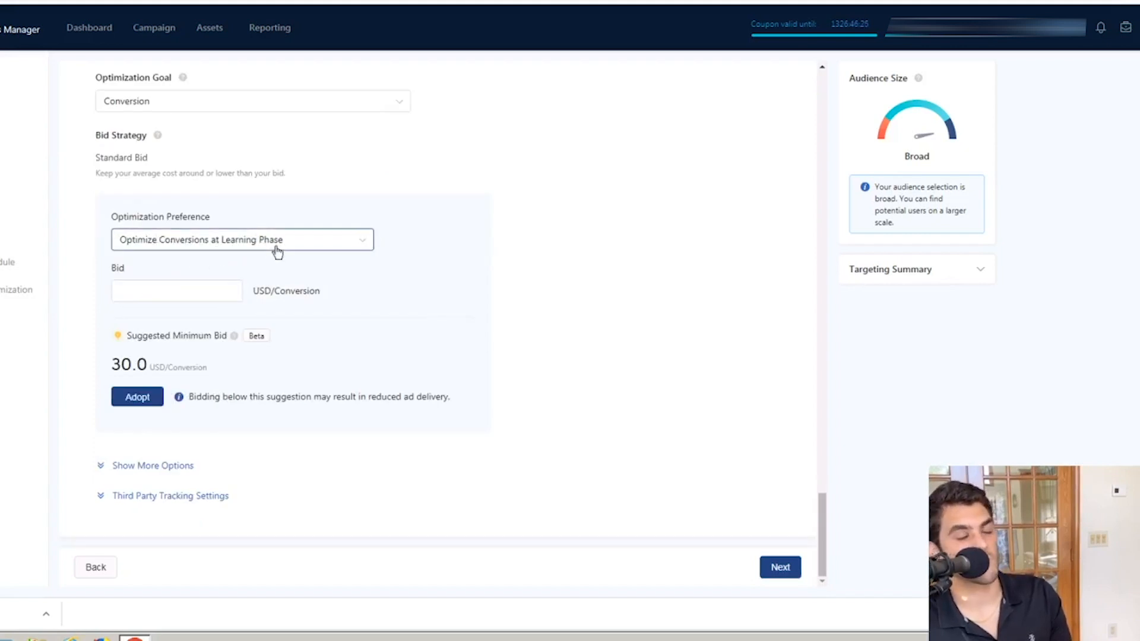
pyautogui.click(216, 289)
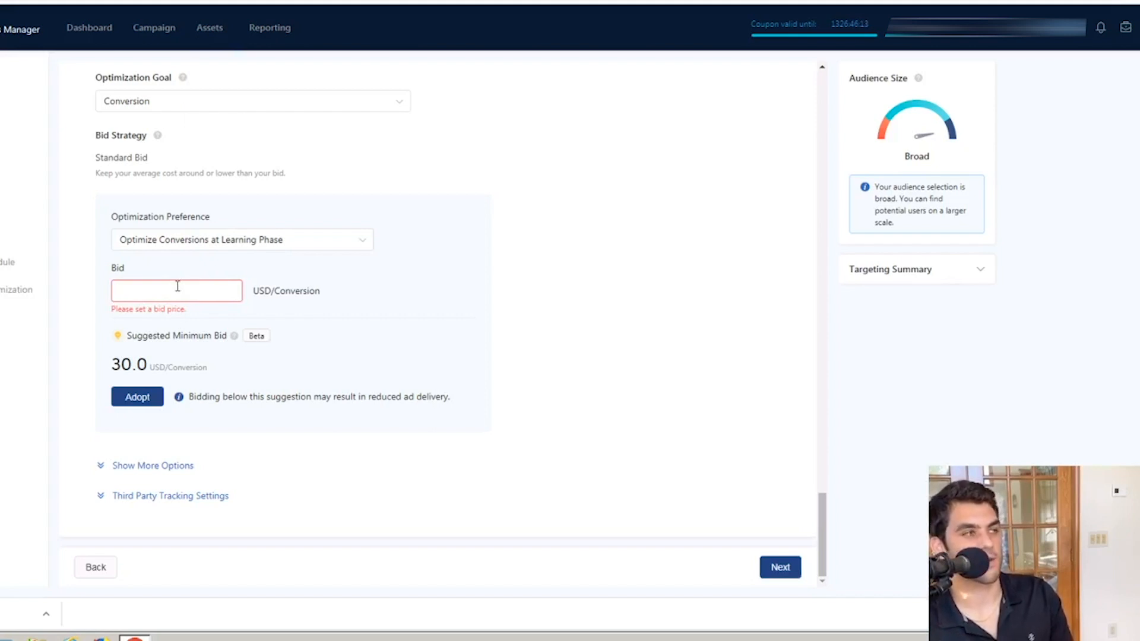
pyautogui.write('20')
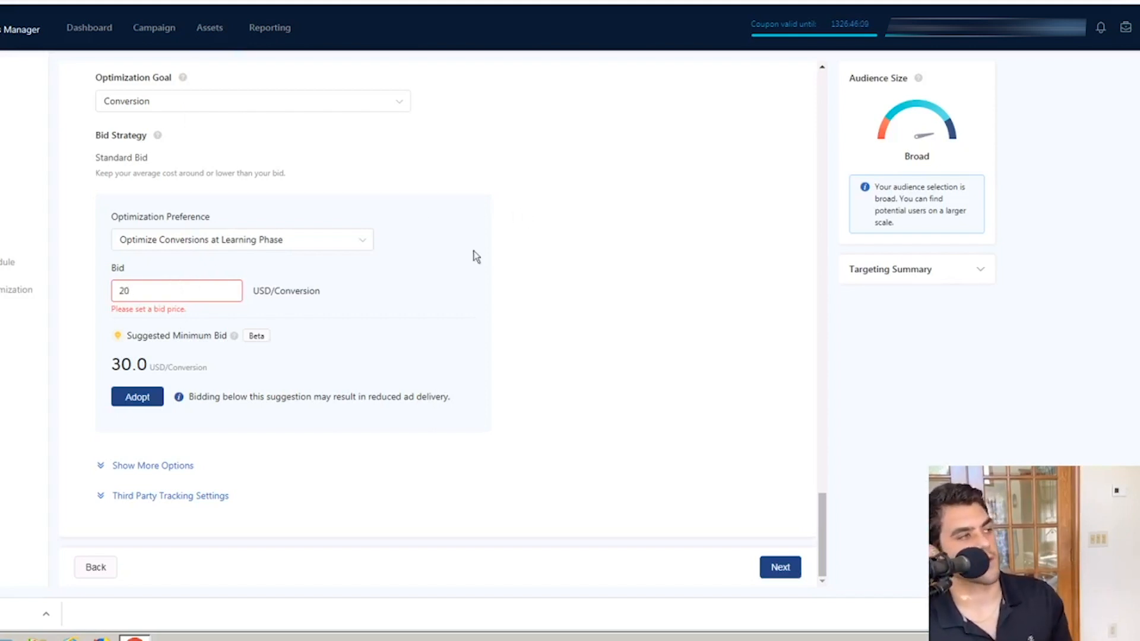
pyautogui.click(410, 354)
pyautogui.scroll(5, 409, 355)
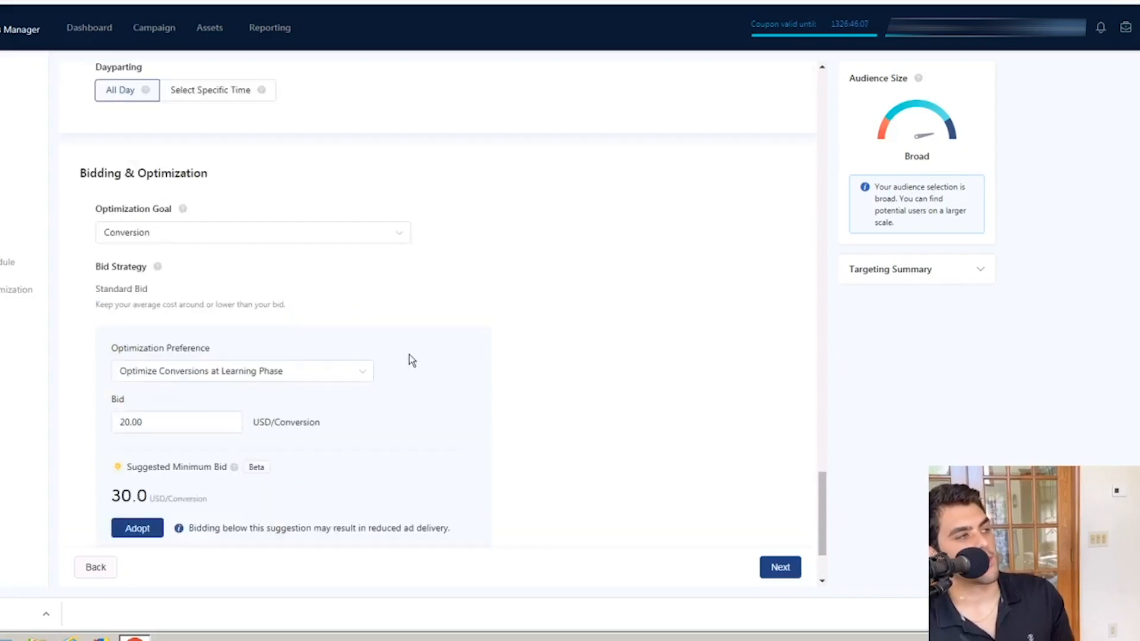
# Step: Change the conversion bid to 25.00 USD
pyautogui.scroll(-3, 394, 411)
pyautogui.click(159, 423)
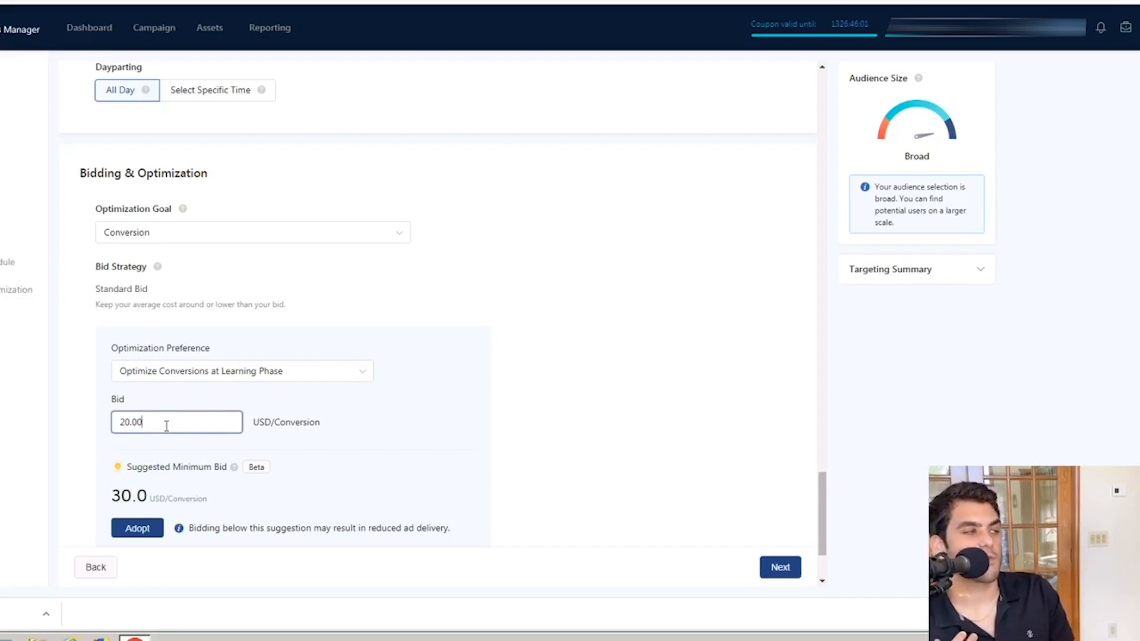
pyautogui.press('BackSpace')
pyautogui.press('BackSpace')
pyautogui.press('BackSpace')
pyautogui.press('BackSpace')
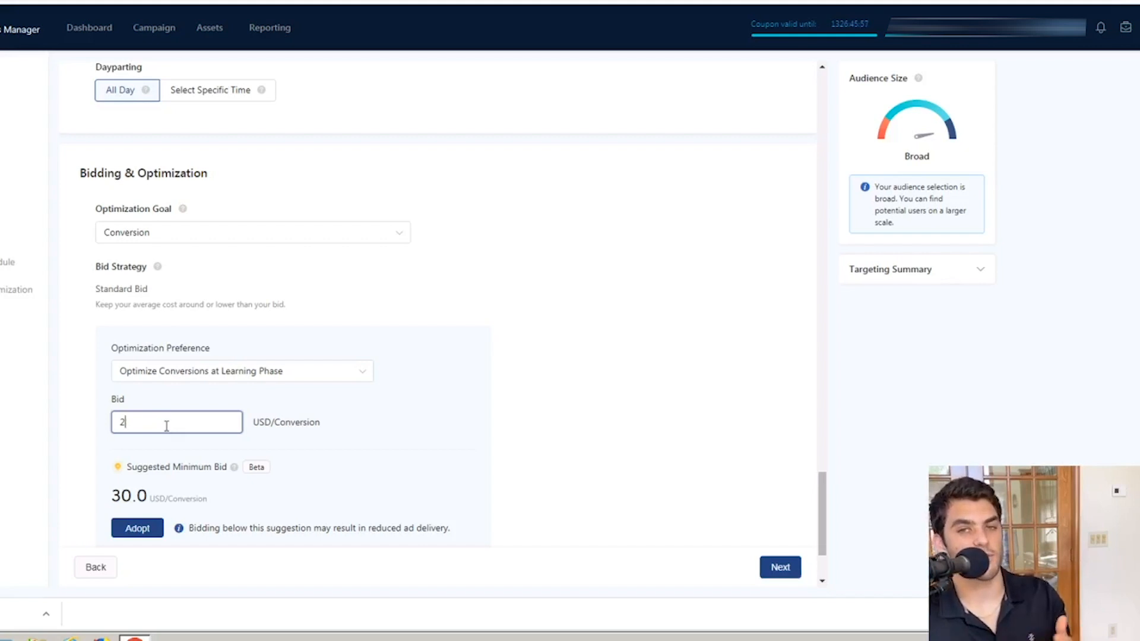
pyautogui.write('5')
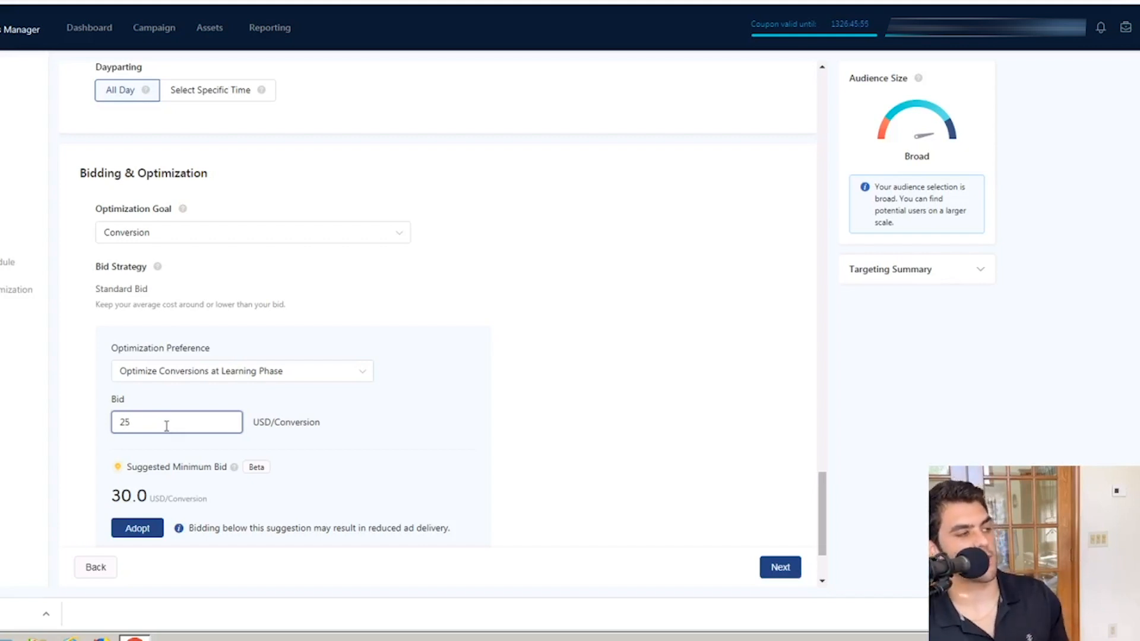
pyautogui.click(587, 319)
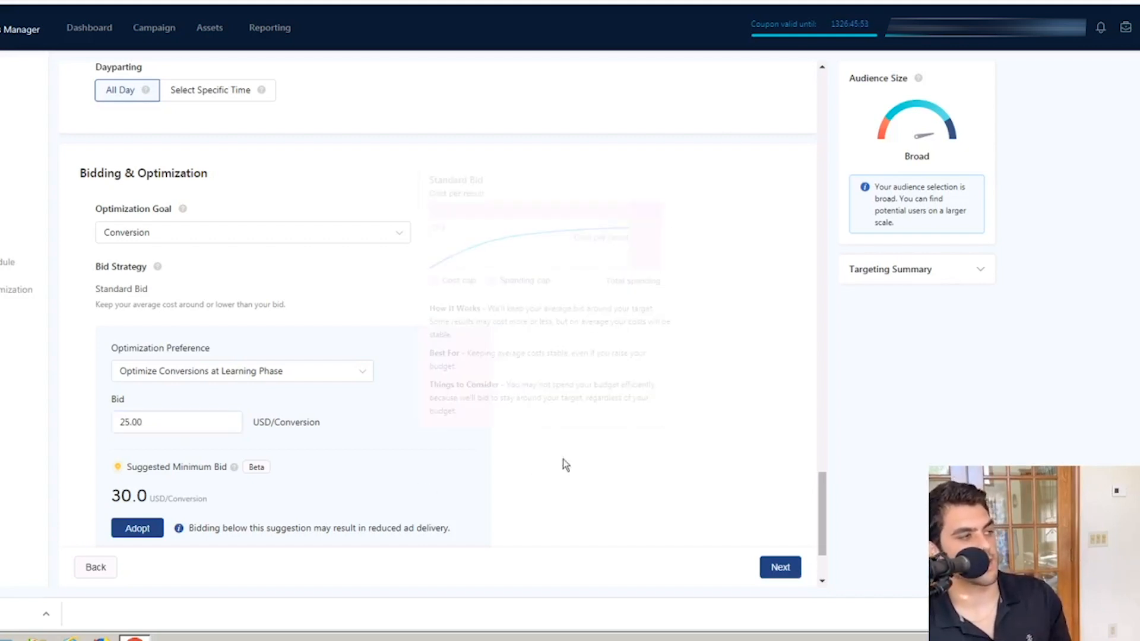
# Step: Set the bid back to 20.00 USD per conversion and proceed from the ad group settings to ad creation
pyautogui.click(170, 424)
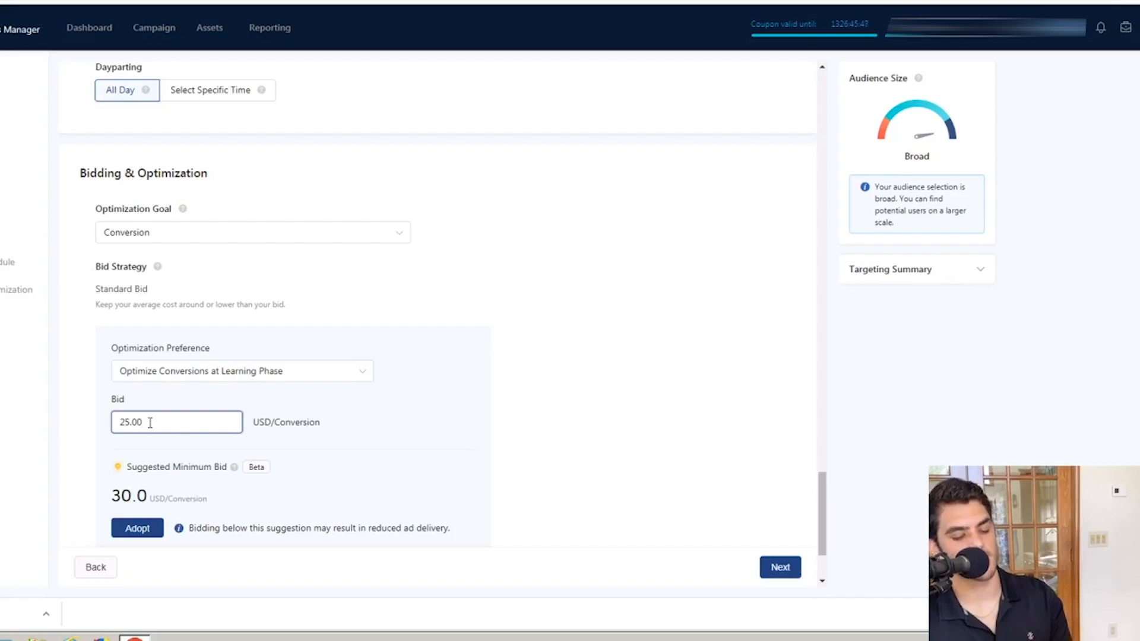
pyautogui.press('BackSpace')
pyautogui.press('BackSpace')
pyautogui.press('BackSpace')
pyautogui.press('BackSpace')
pyautogui.write('0')
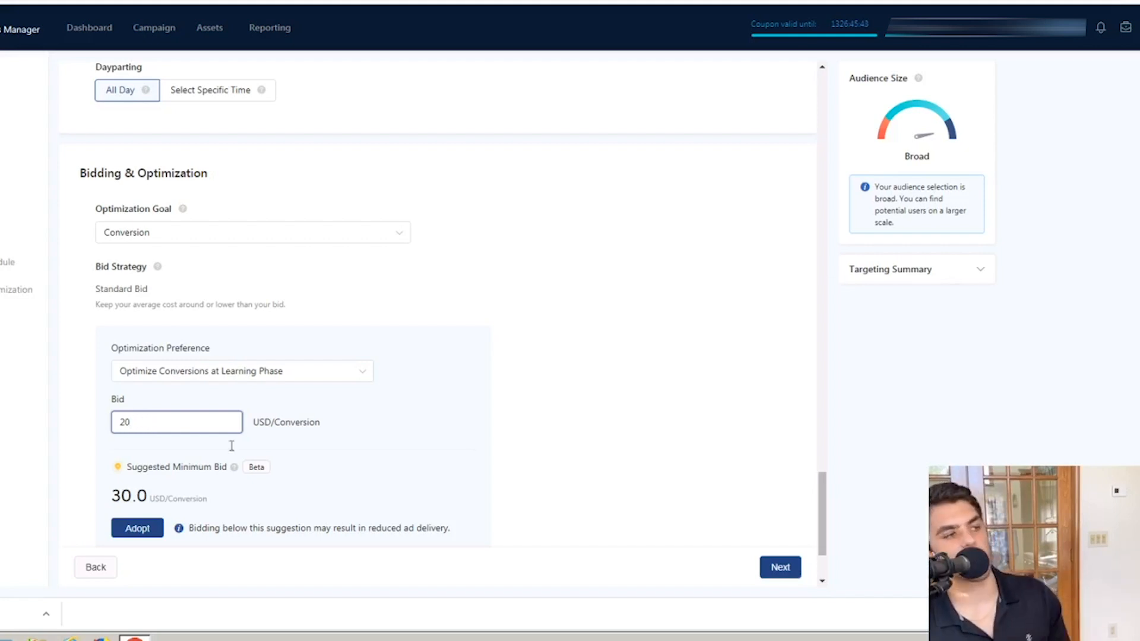
pyautogui.click(567, 447)
pyautogui.scroll(-2, 567, 446)
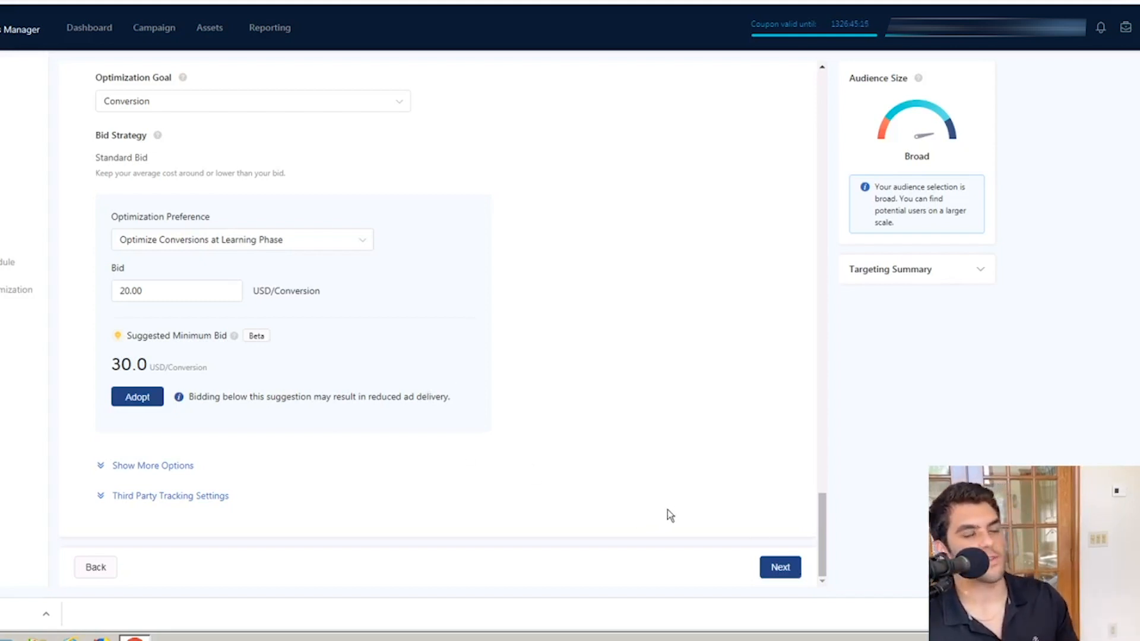
pyautogui.click(775, 567)
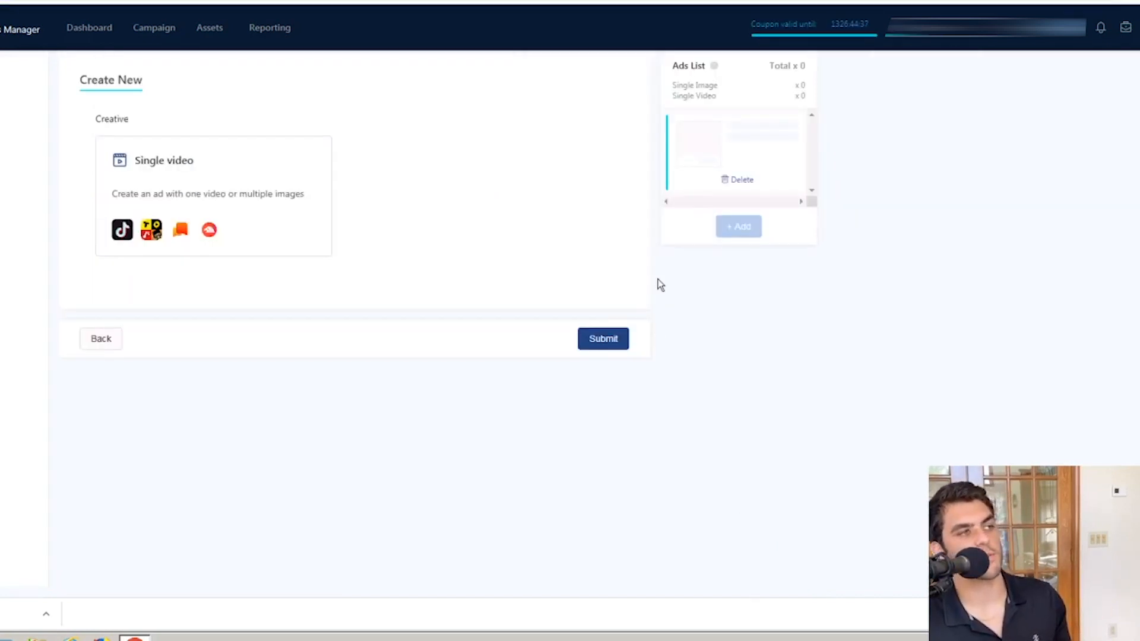